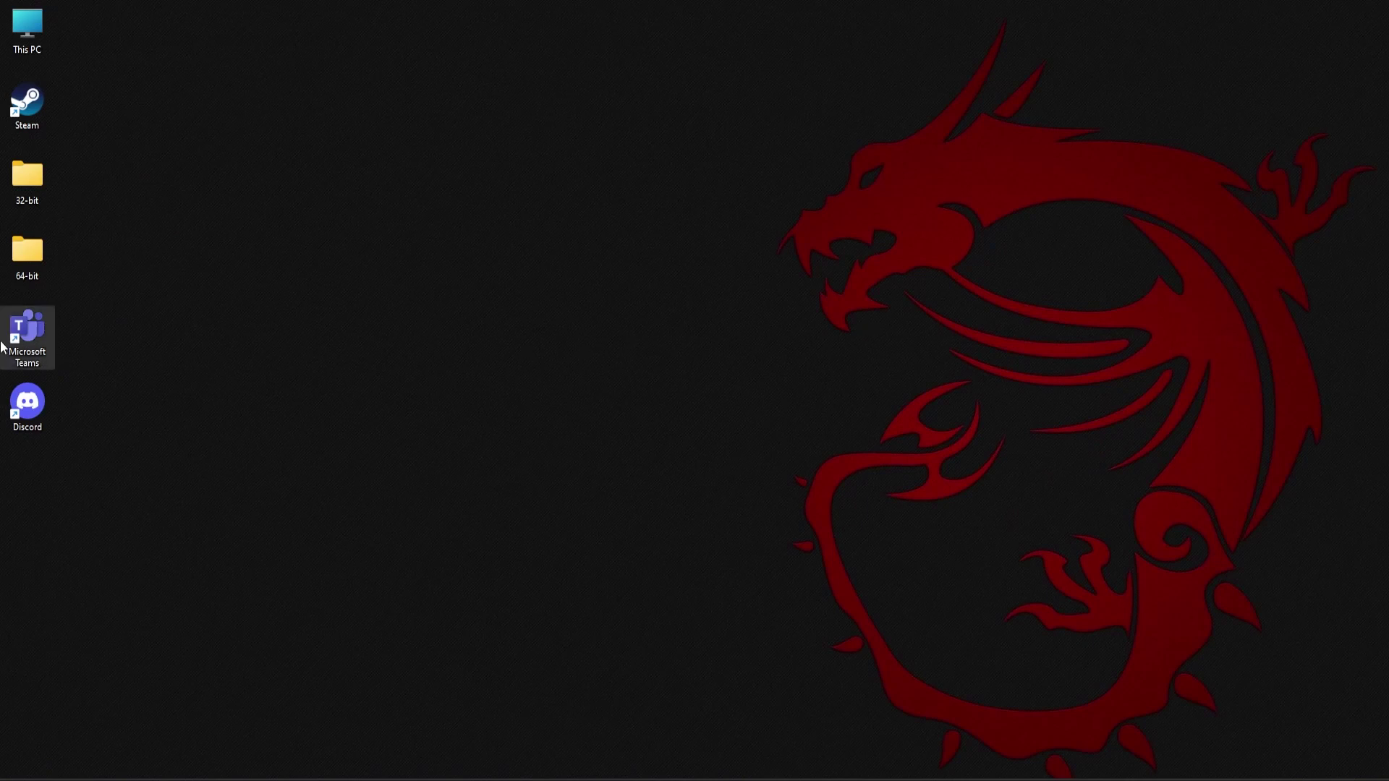
Launch Microsoft Teams from the desktop shortcut, triggering the 'ffmpeg.dll was not found' system error.
{"action": "double_click", "coordinate": [28, 336]}
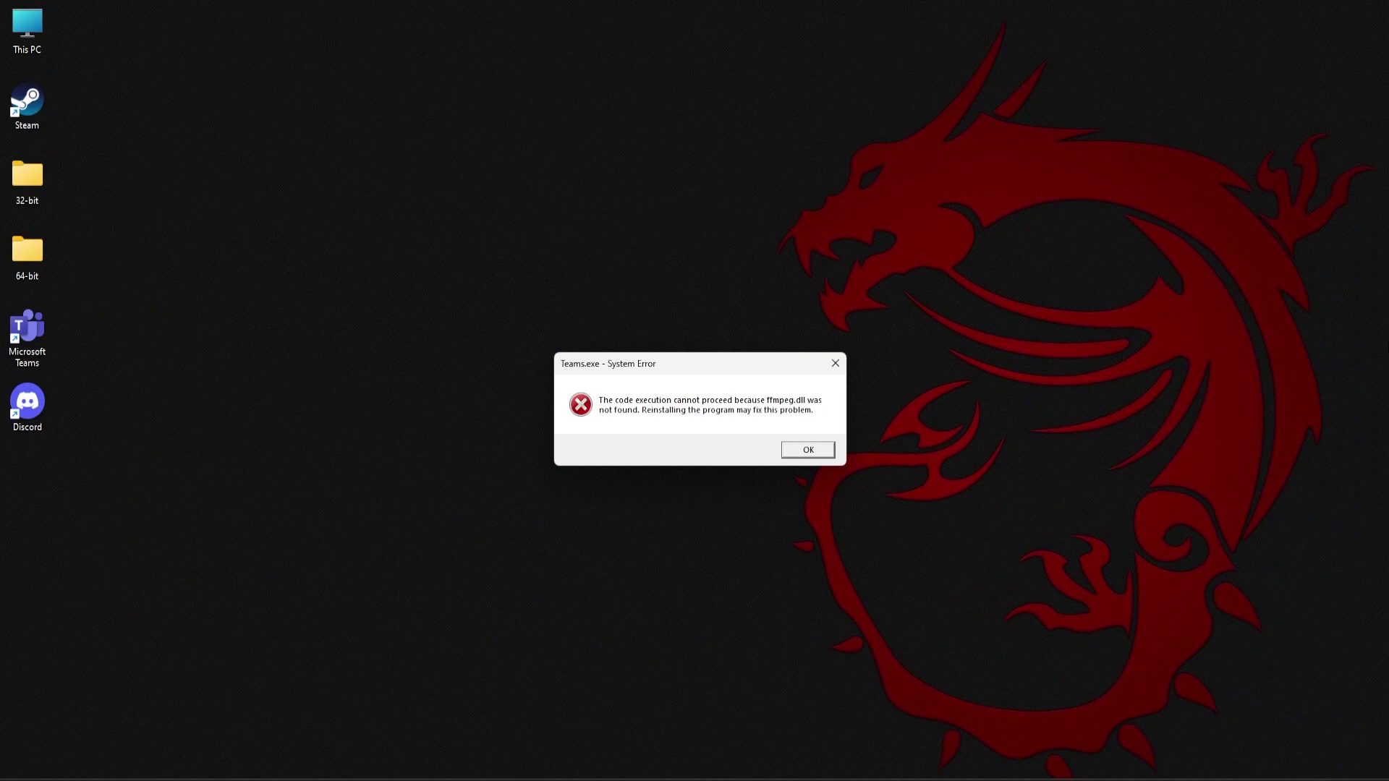
Dismiss the error, then save the 64-bit ffmpeg.dll-Teams.zip from the systemdll.com guide into Desktop\64-bit.
{"action": "left_click", "coordinate": [836, 364]}
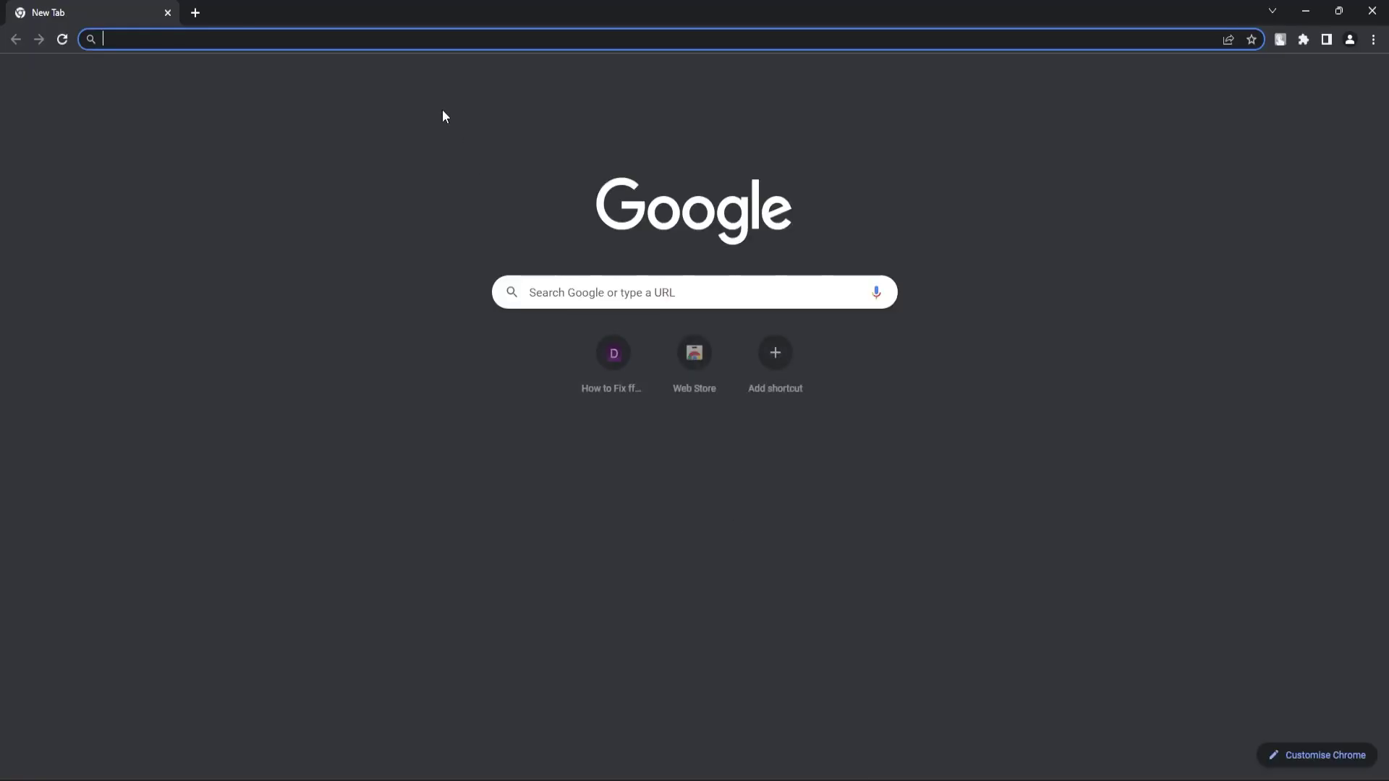
{"action": "type", "text": "https://systemdll.com/blog/how-to-fix-ffmpegdll-missing-error-in-teams-discord"}
{"action": "key", "text": "Return"}
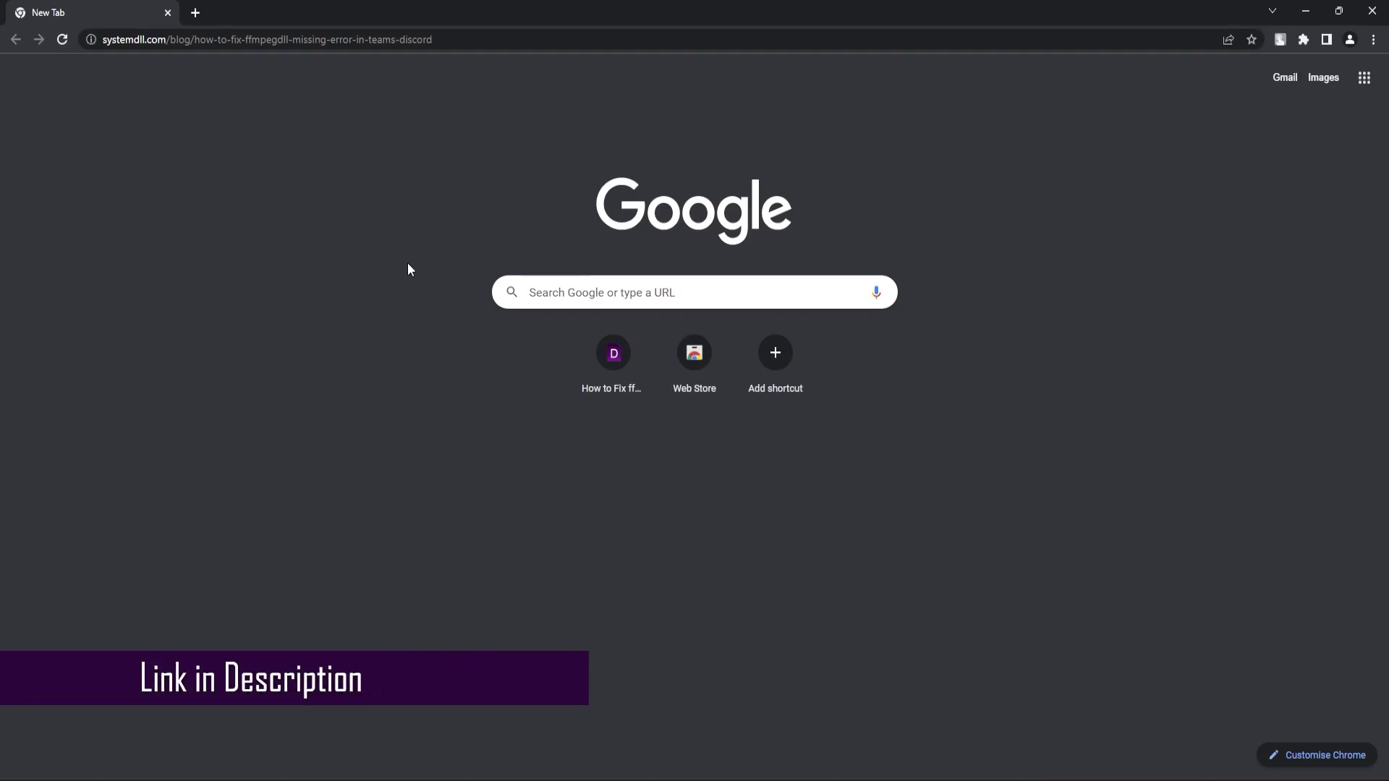
{"action": "scroll", "coordinate": [443, 367], "scroll_direction": "down", "scroll_amount": 5}
{"action": "scroll", "coordinate": [441, 365], "scroll_direction": "down", "scroll_amount": 4}
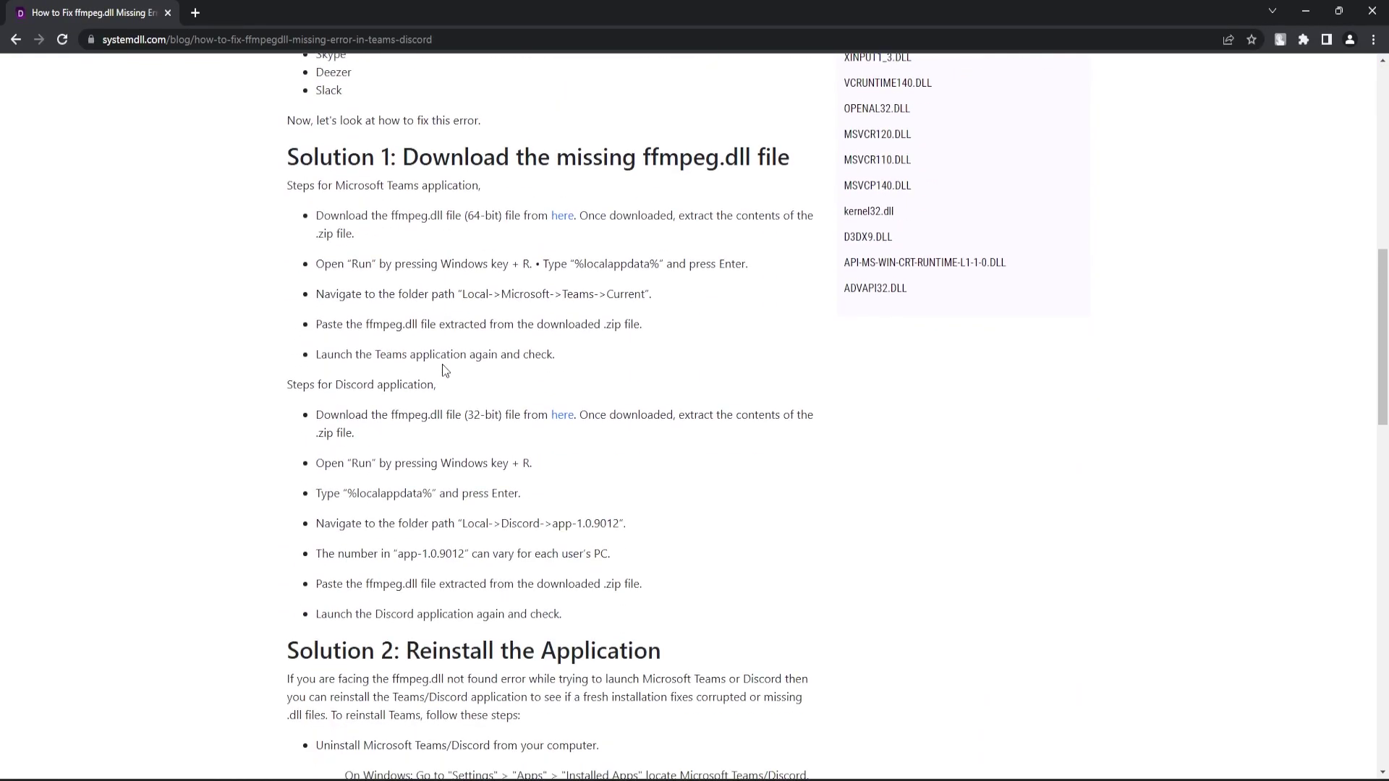
{"action": "left_click", "coordinate": [562, 216]}
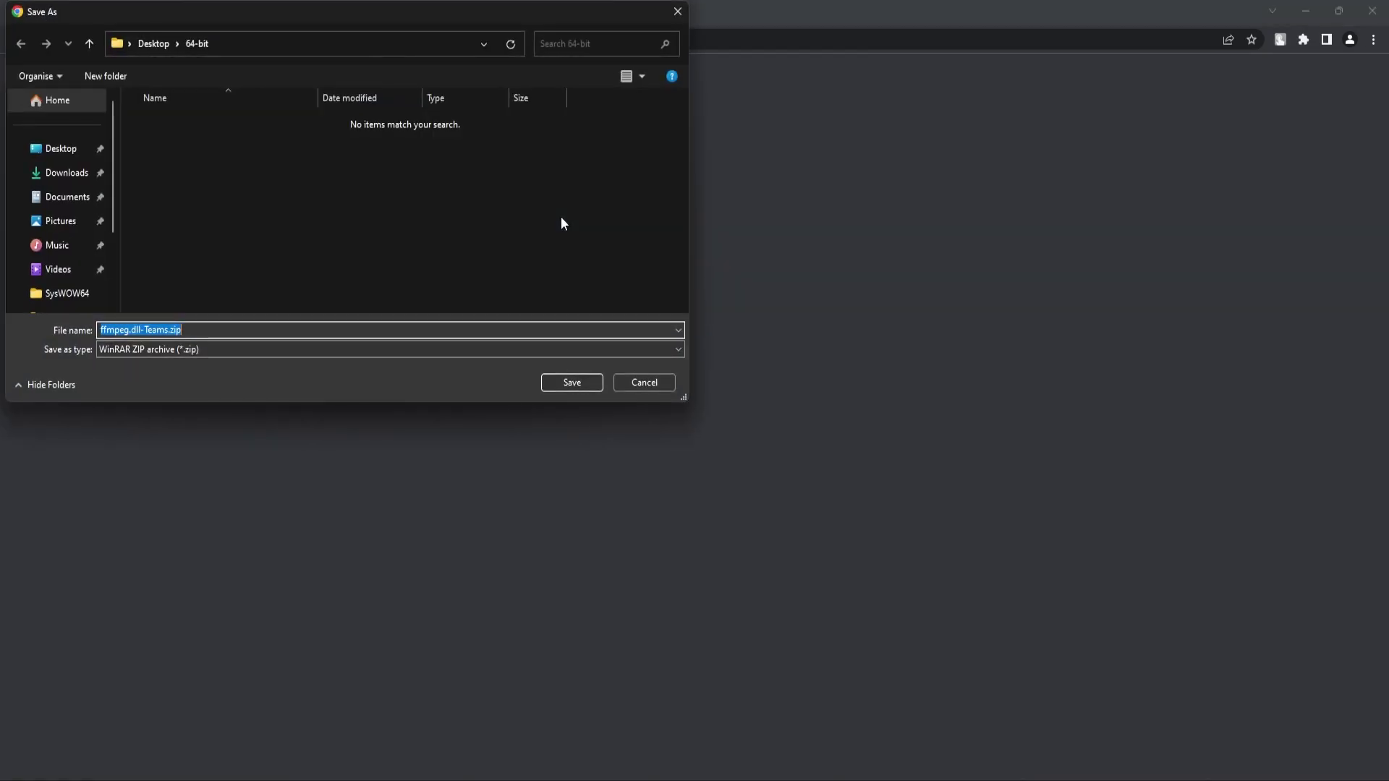
{"action": "left_click", "coordinate": [588, 383]}
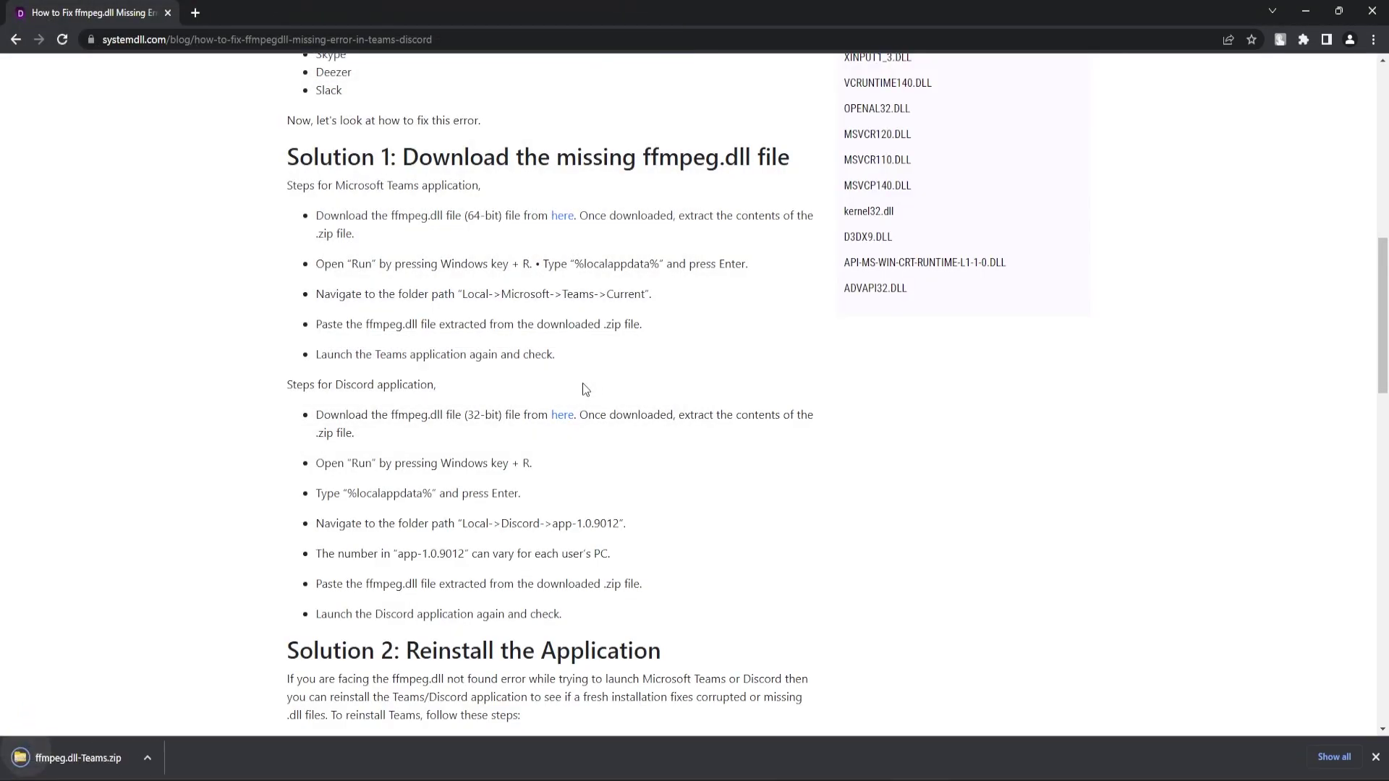
{"action": "left_click", "coordinate": [154, 758]}
Extract ffmpeg.dll-Teams.zip into its own folder, move that window right, and close the 64-bit folder.
{"action": "left_click", "coordinate": [182, 705]}
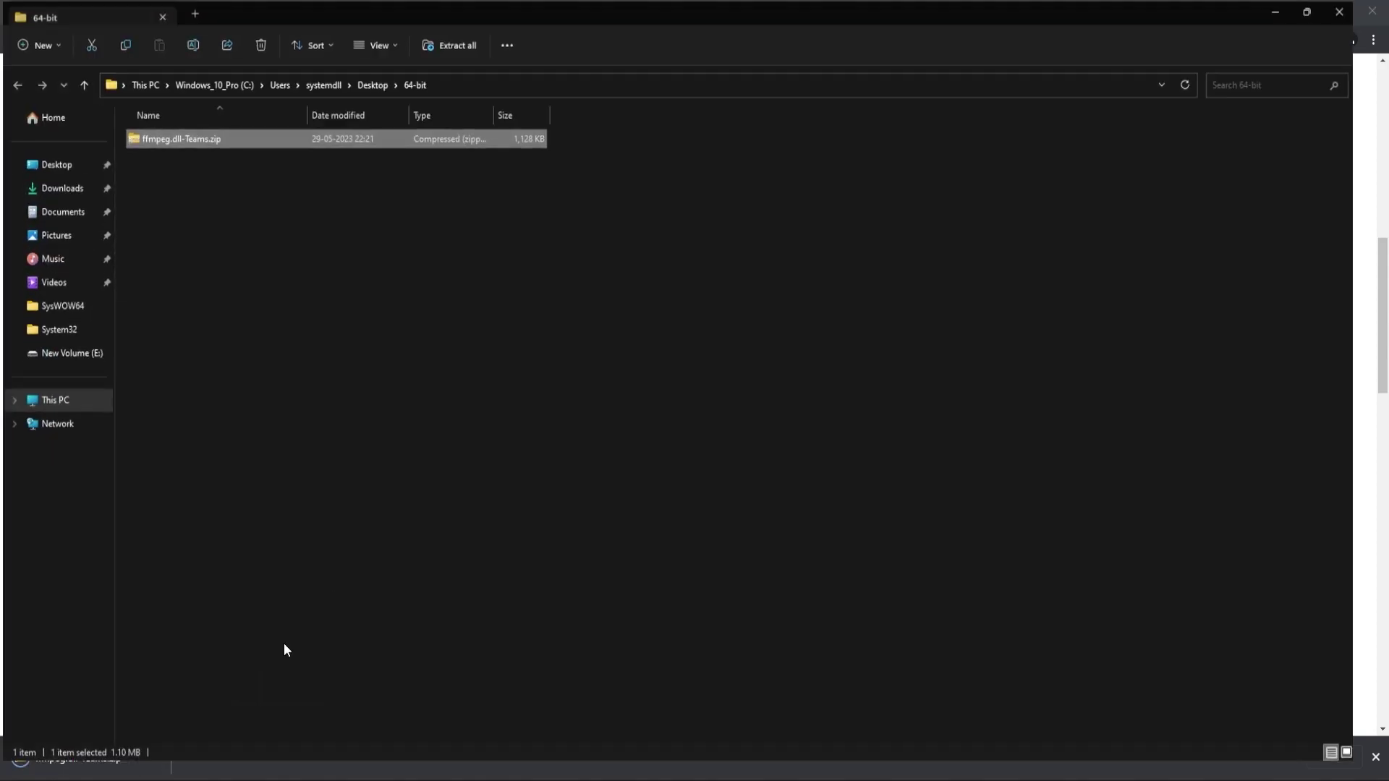
{"action": "right_click", "coordinate": [185, 144]}
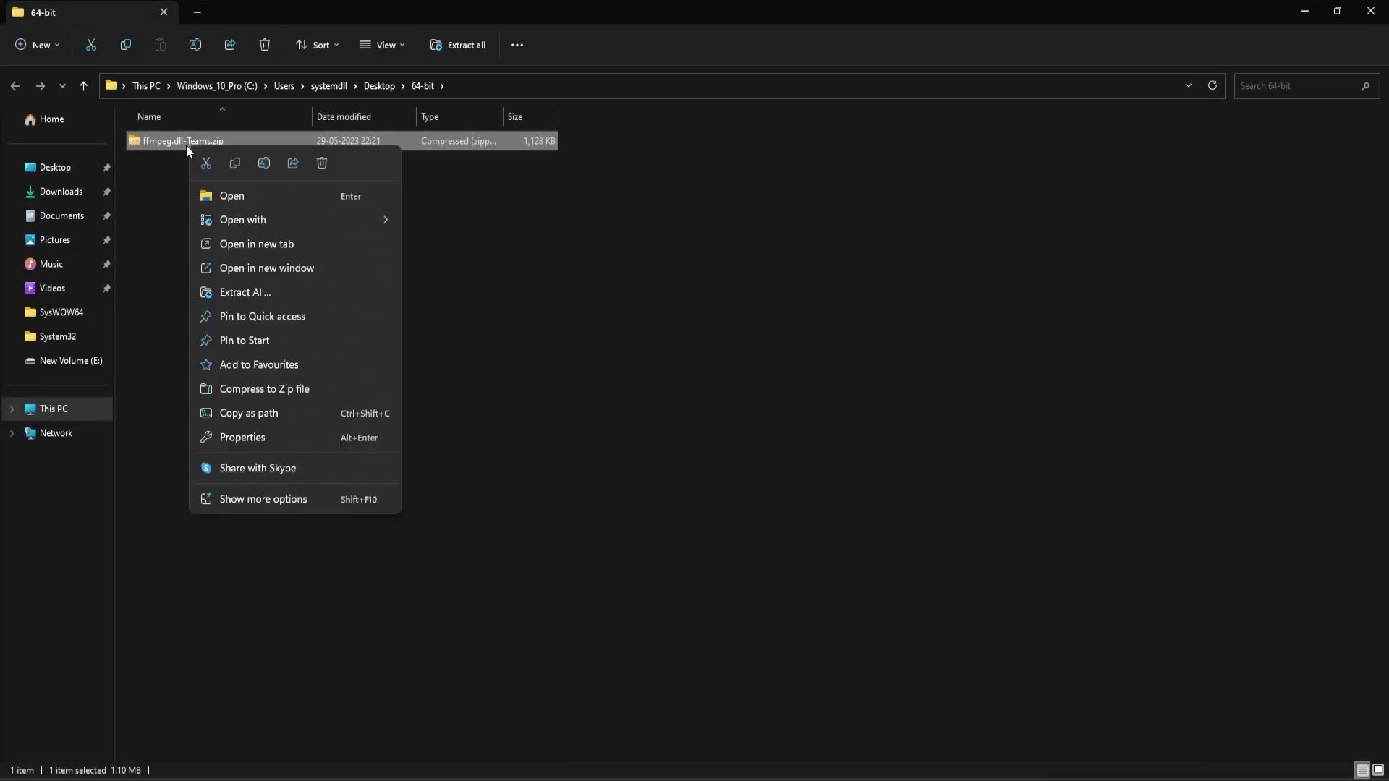
{"action": "left_click", "coordinate": [240, 288]}
{"action": "left_click", "coordinate": [823, 543]}
{"action": "double_click", "coordinate": [447, 10]}
{"action": "left_click_drag", "start_coordinate": [450, 40], "coordinate": [1222, 181]}
{"action": "left_click", "coordinate": [1370, 11]}
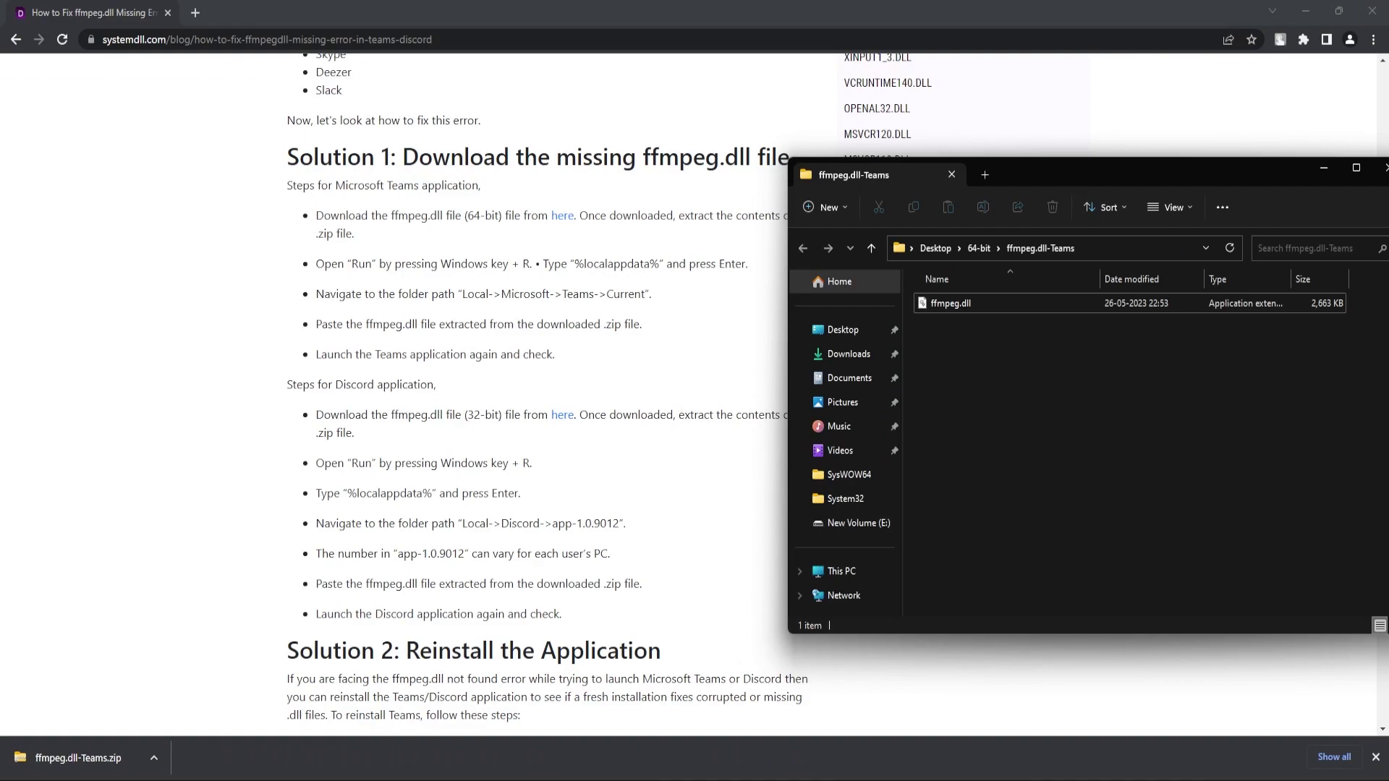
Open %localappdata%\Microsoft\Teams\current through the Run prompt.
{"action": "key", "text": "super+r"}
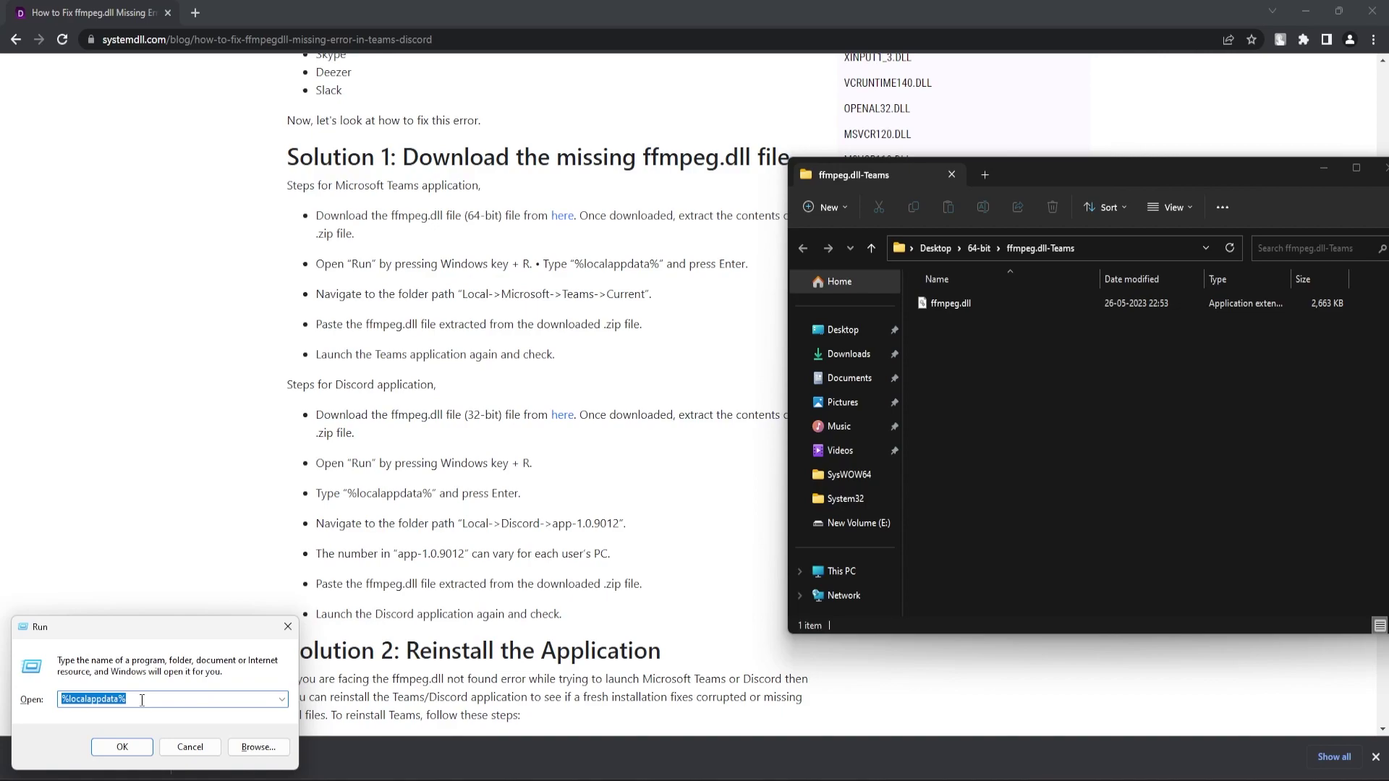
{"action": "left_click", "coordinate": [122, 746]}
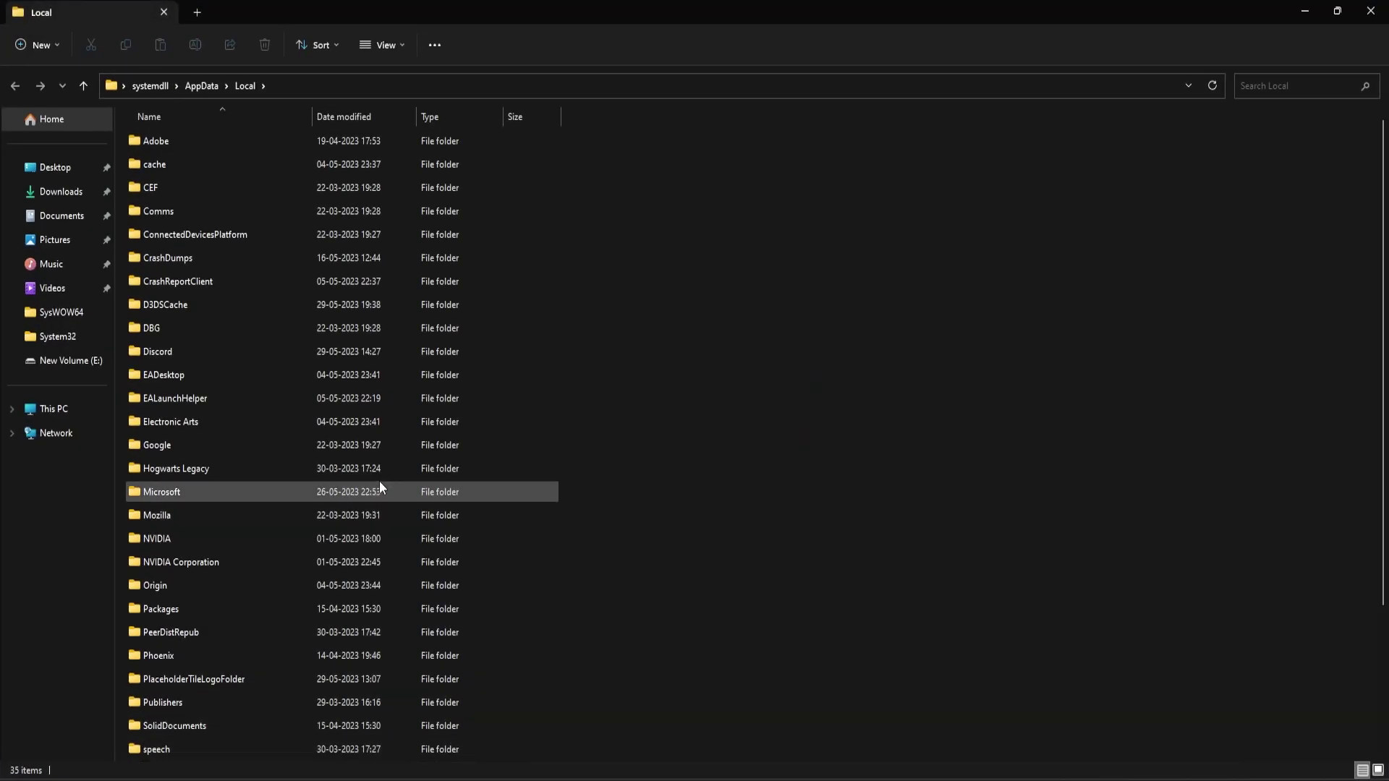
{"action": "double_click", "coordinate": [172, 489]}
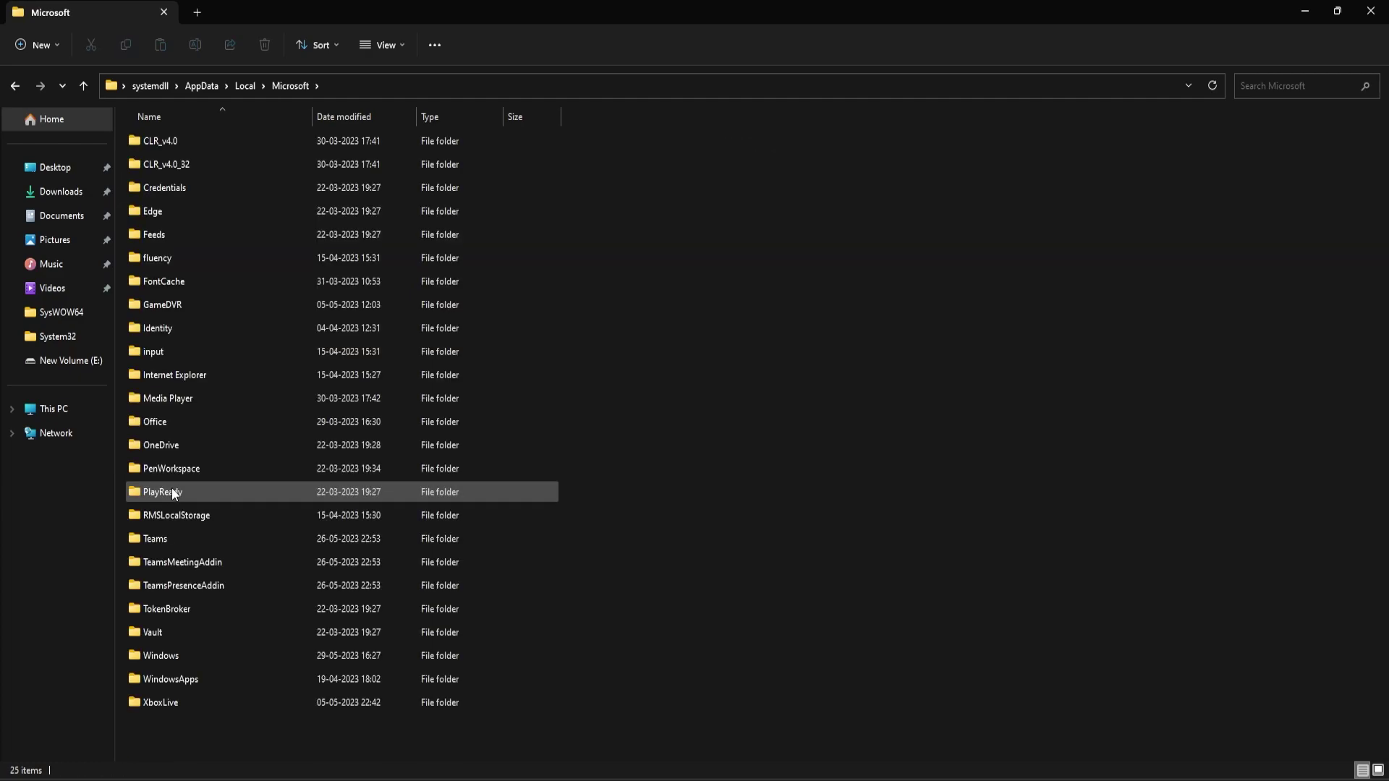
{"action": "left_click", "coordinate": [157, 539]}
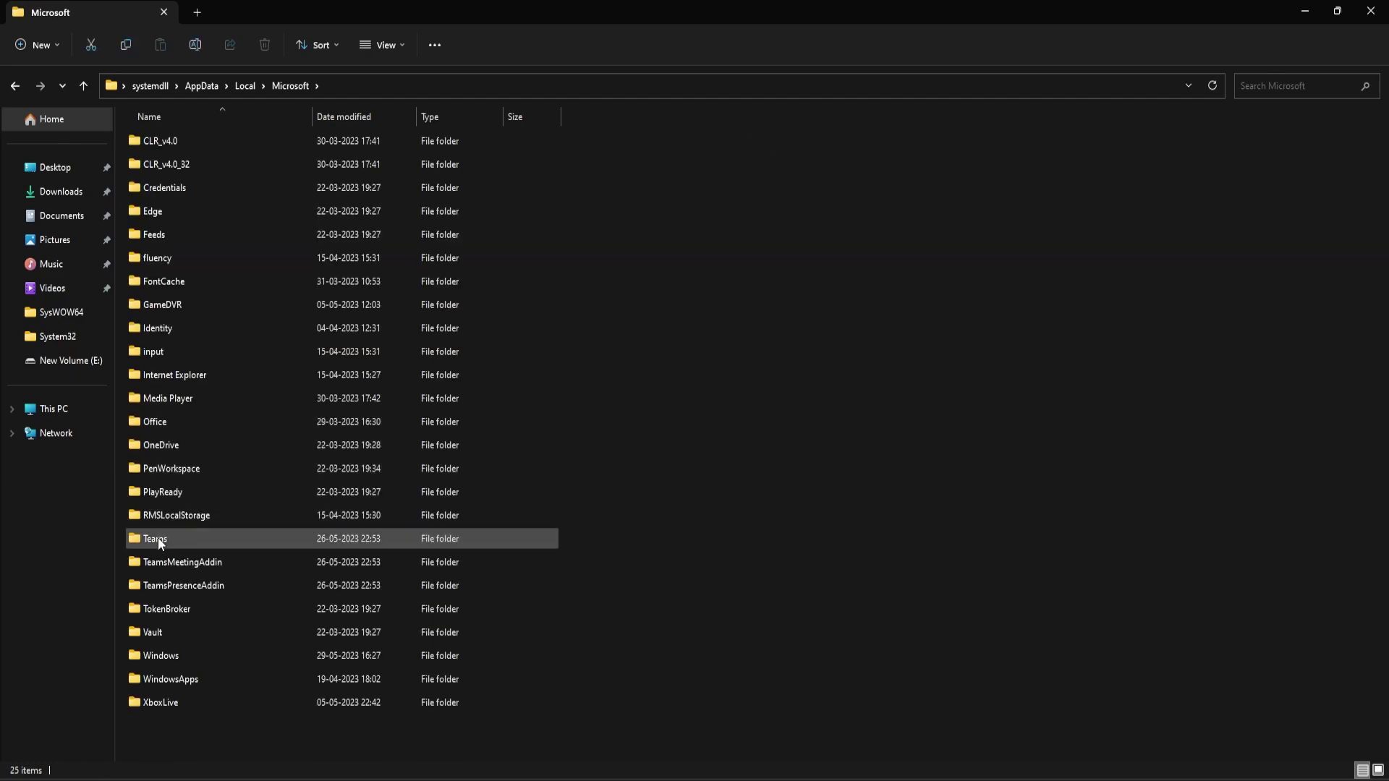
{"action": "double_click", "coordinate": [158, 538]}
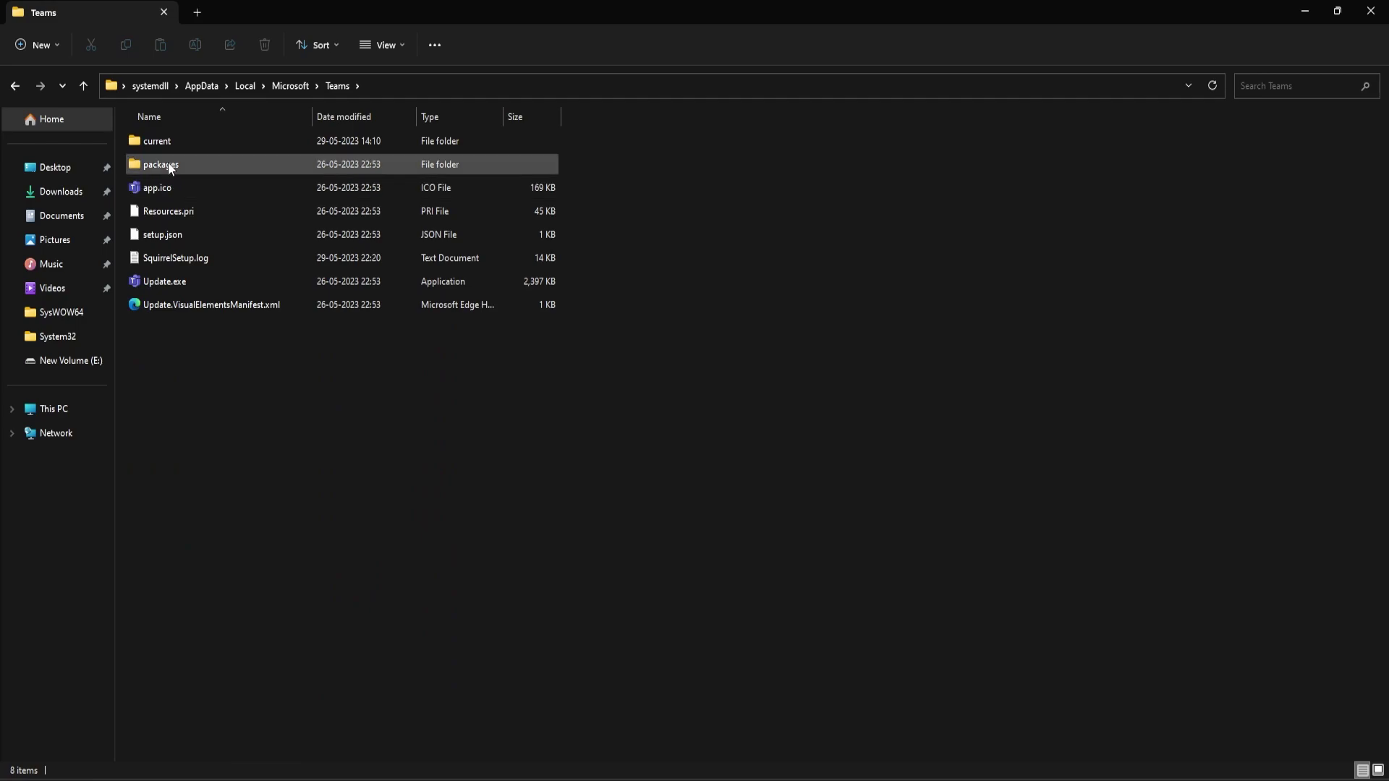
{"action": "double_click", "coordinate": [166, 142]}
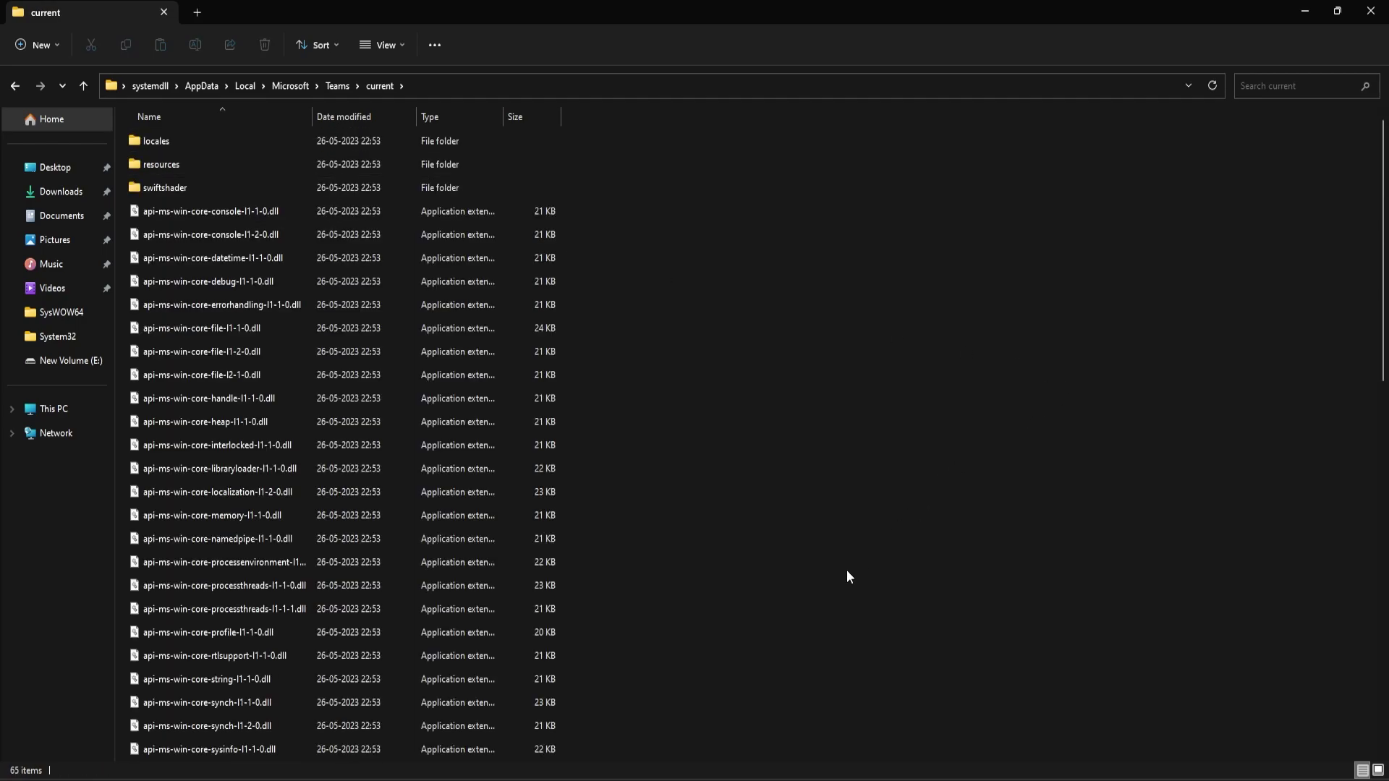
Paste ffmpeg.dll from the extracted folder into Teams\current, then minimize that window.
{"action": "mouse_move", "coordinate": [774, 765]}
{"action": "left_click", "coordinate": [778, 705]}
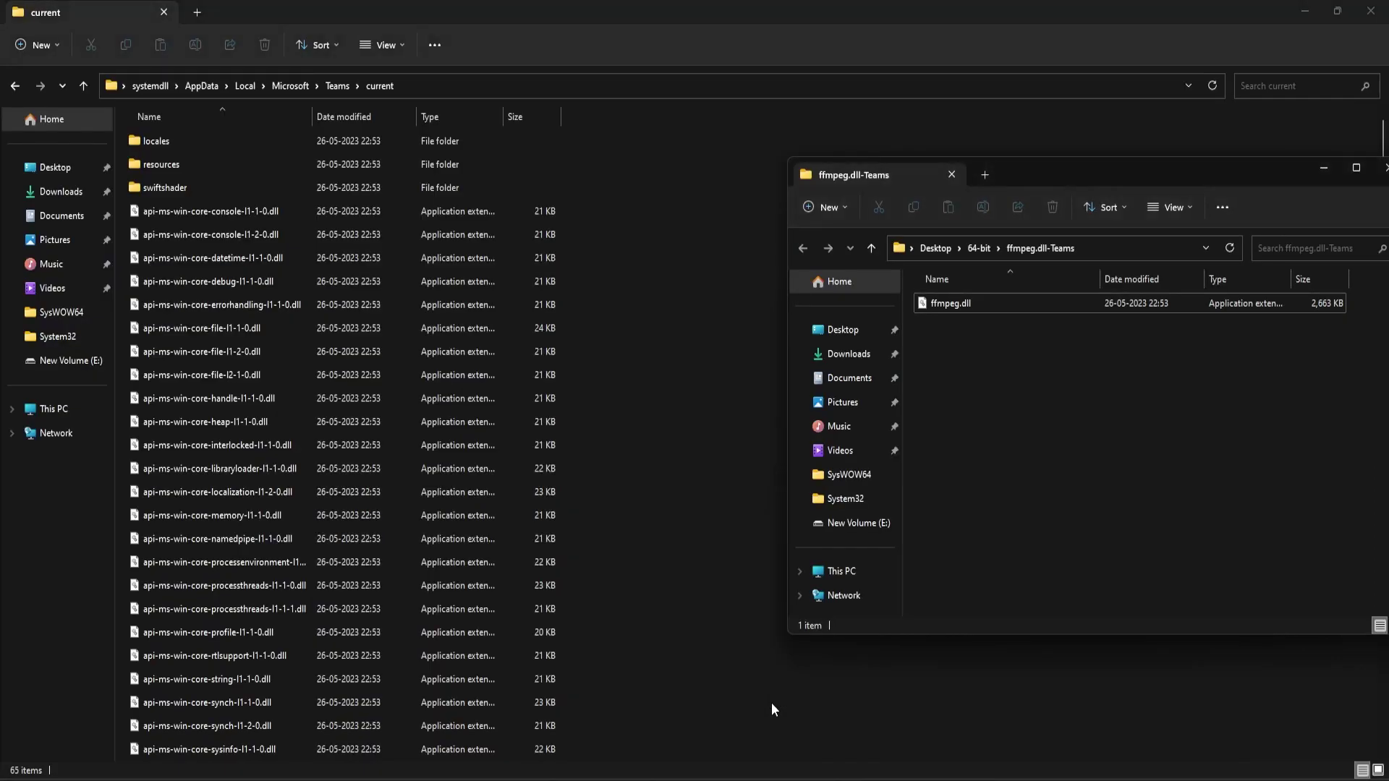
{"action": "left_click", "coordinate": [987, 296]}
{"action": "left_click", "coordinate": [671, 371]}
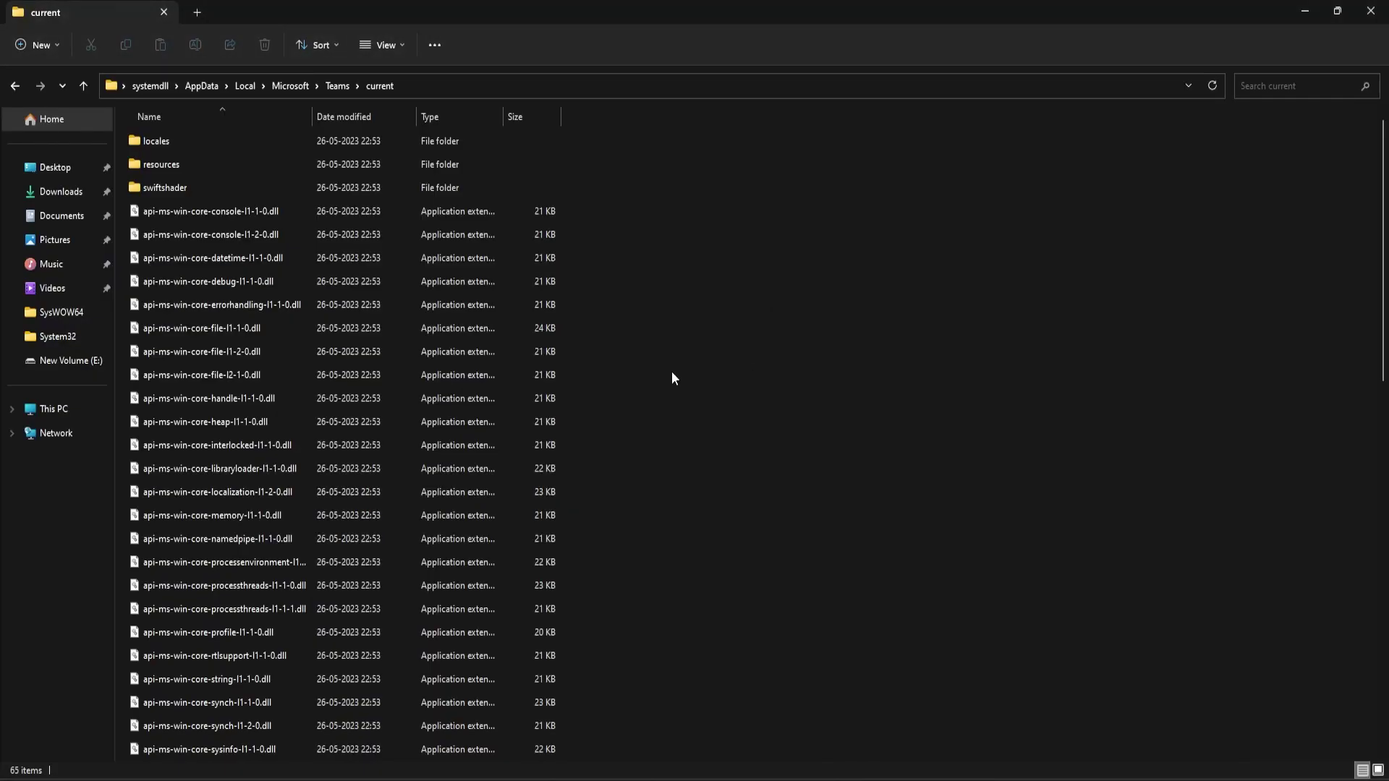
{"action": "key", "text": "ctrl+v"}
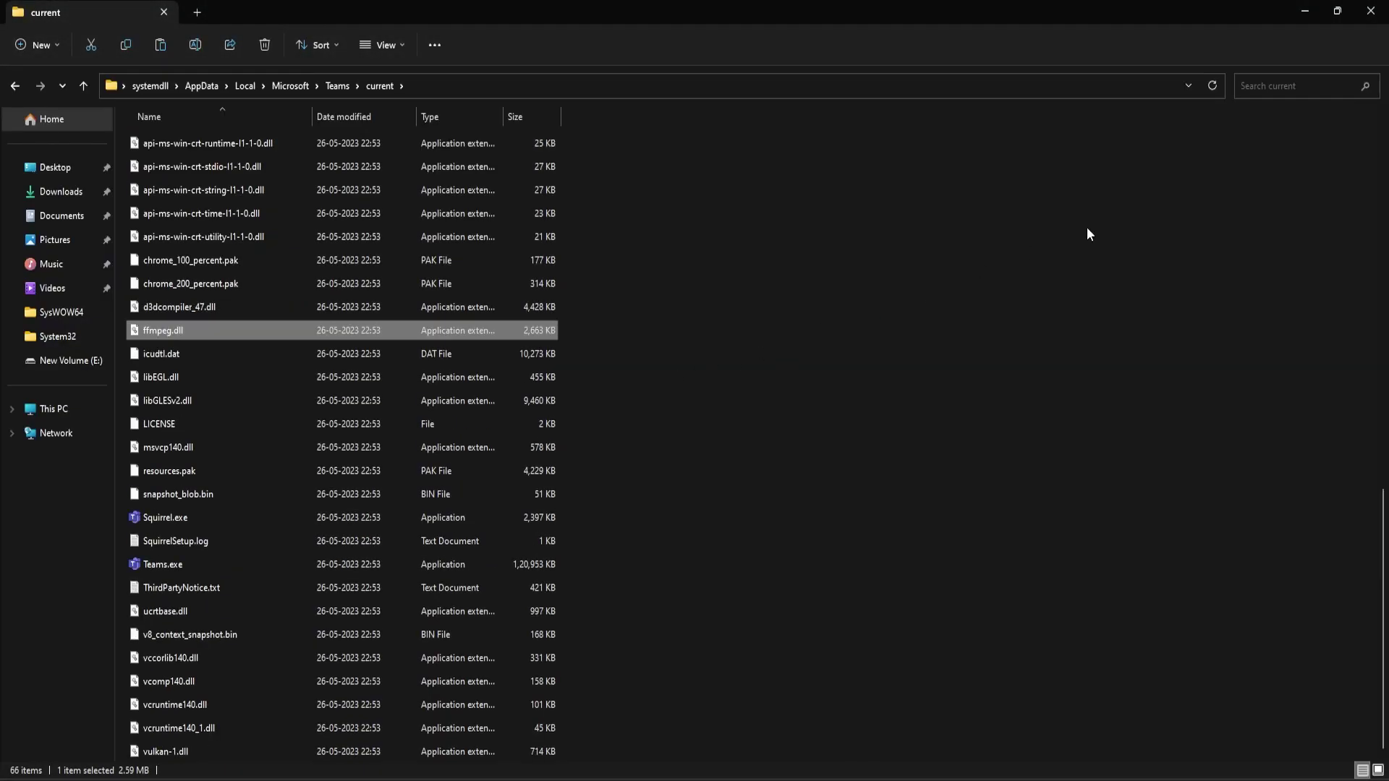
{"action": "left_click", "coordinate": [1291, 10]}
Relaunch Microsoft Teams from the desktop; it now reaches the Welcome screen.
{"action": "left_click", "coordinate": [1304, 10]}
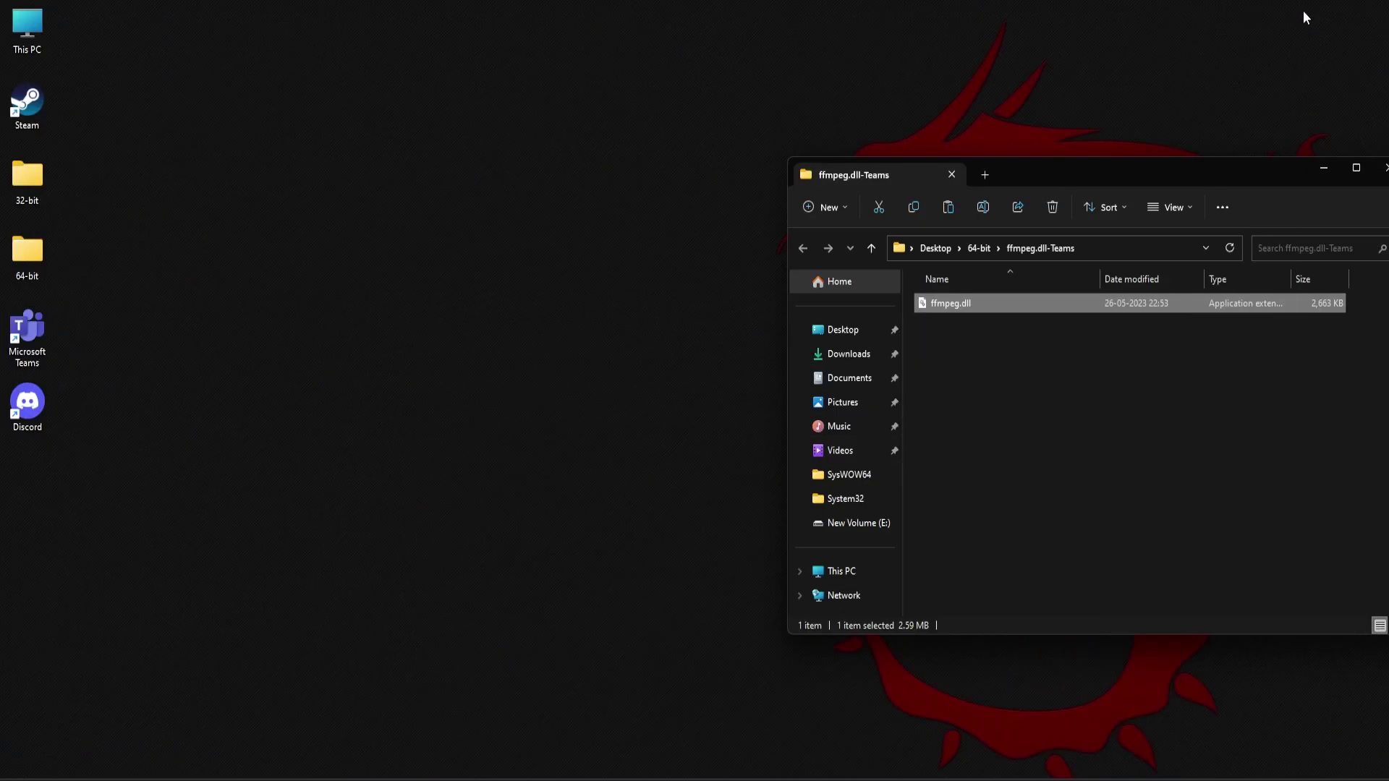
{"action": "double_click", "coordinate": [34, 339]}
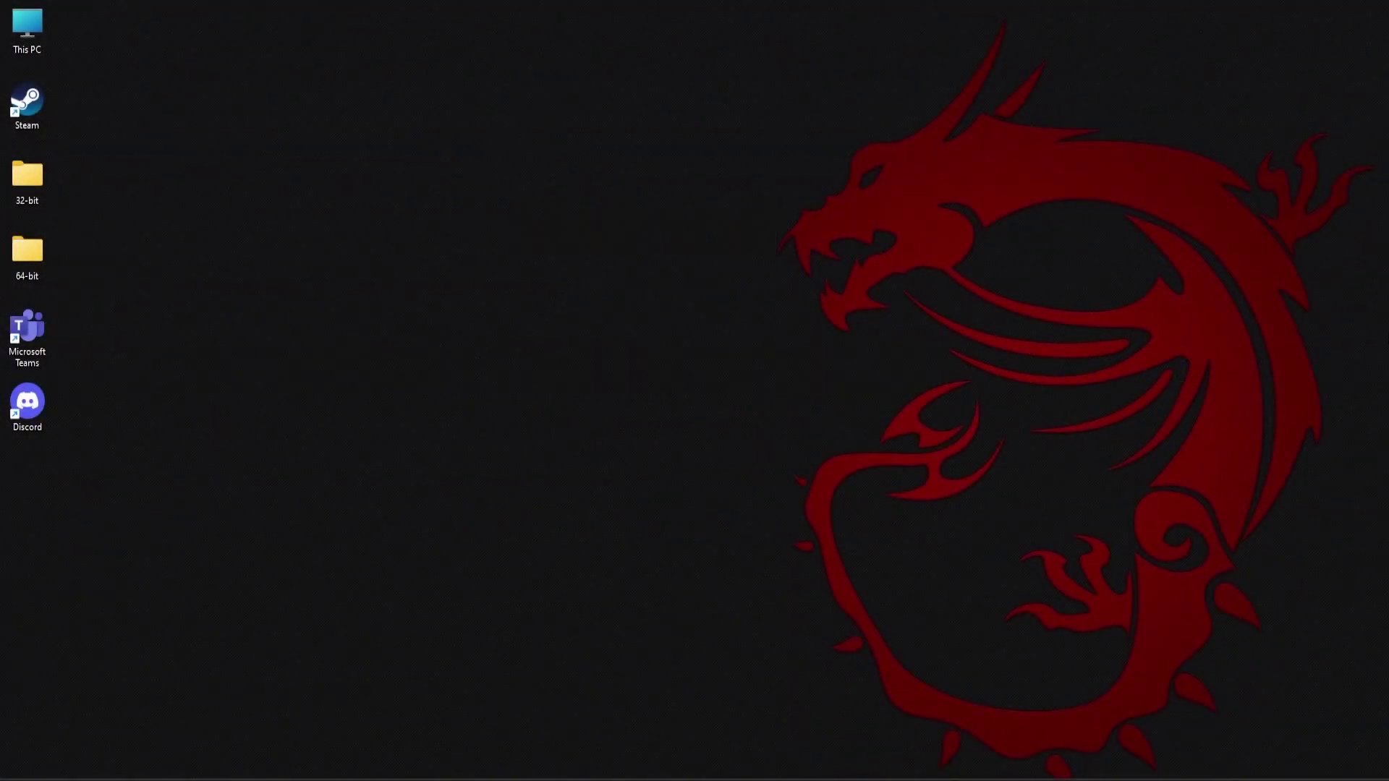
{"action": "double_click", "coordinate": [31, 406]}
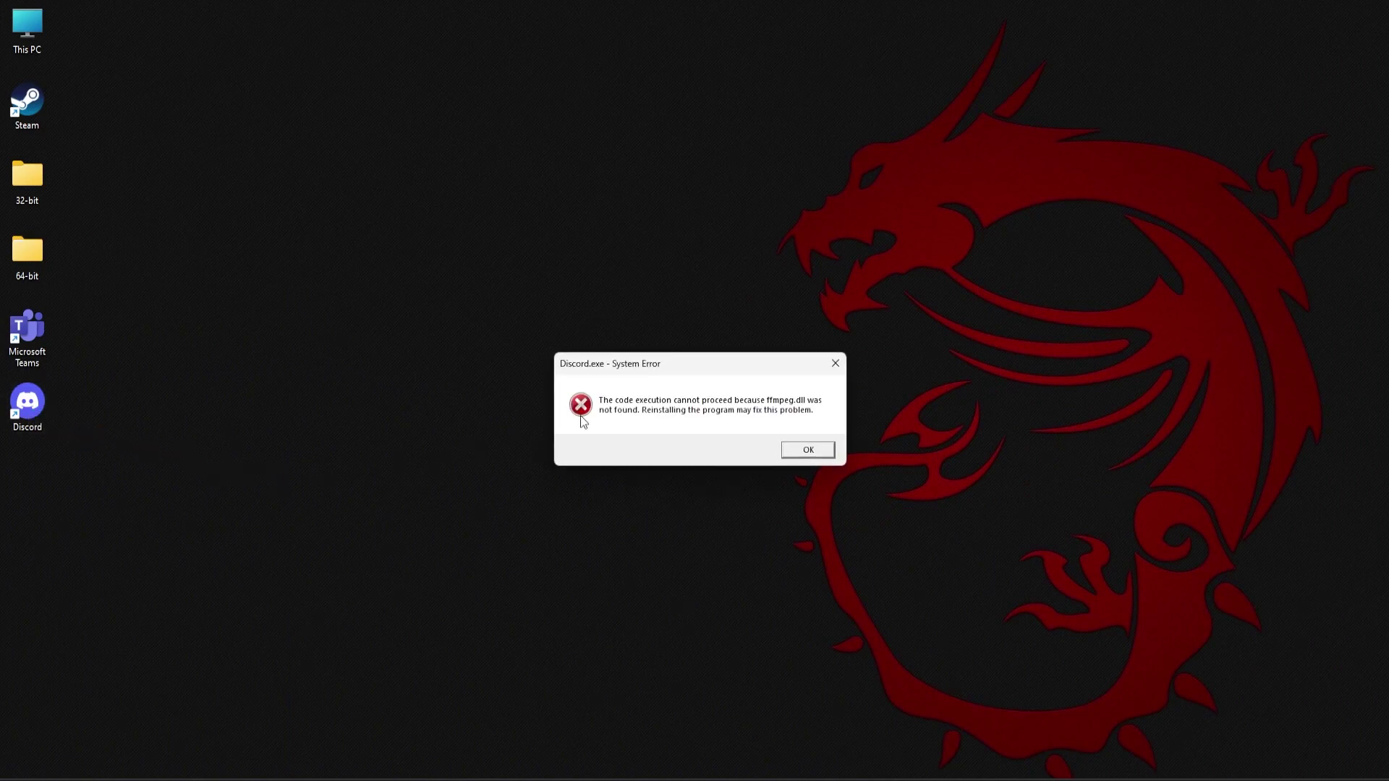
Dismiss the Discord error and save the 32-bit ffmpeg.dll - Discord.zip into Desktop\32-bit.
{"action": "left_click", "coordinate": [839, 362]}
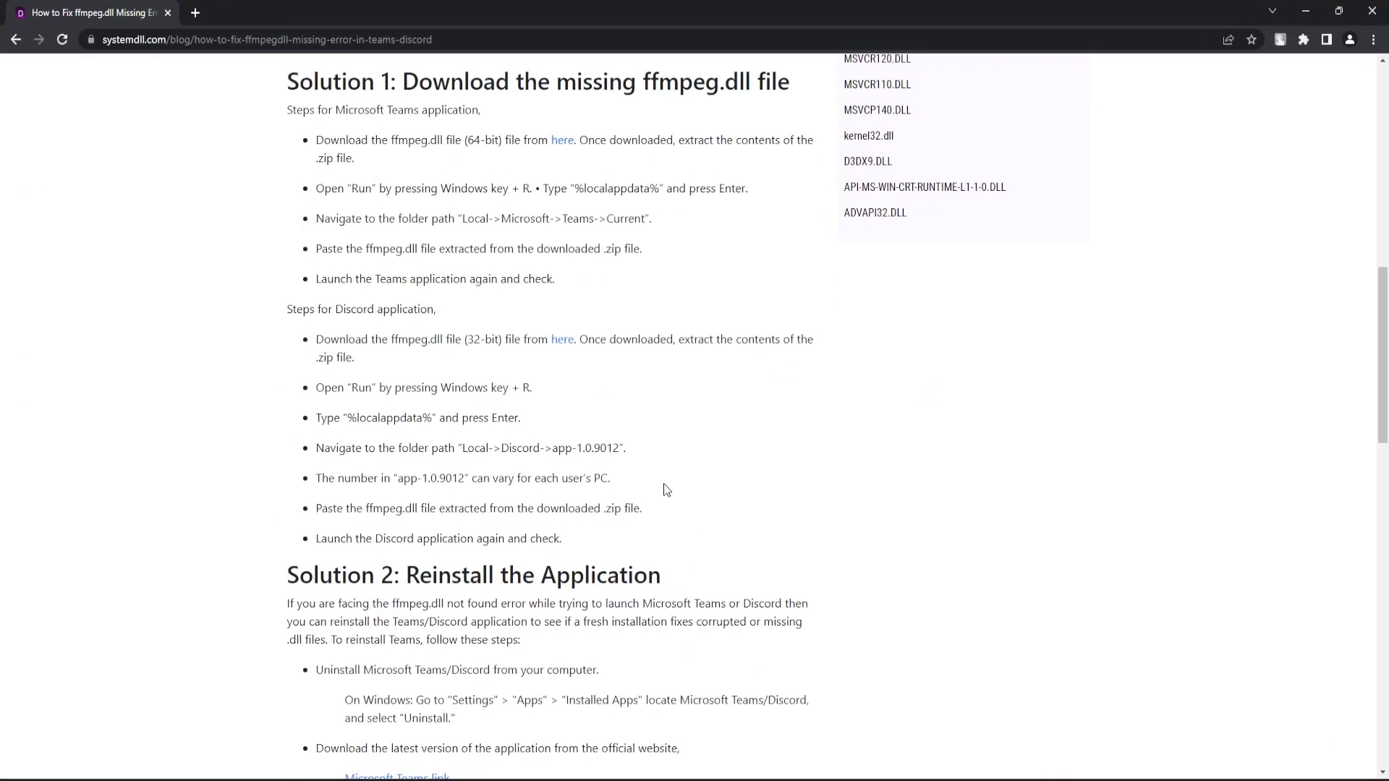
{"action": "left_click", "coordinate": [563, 340]}
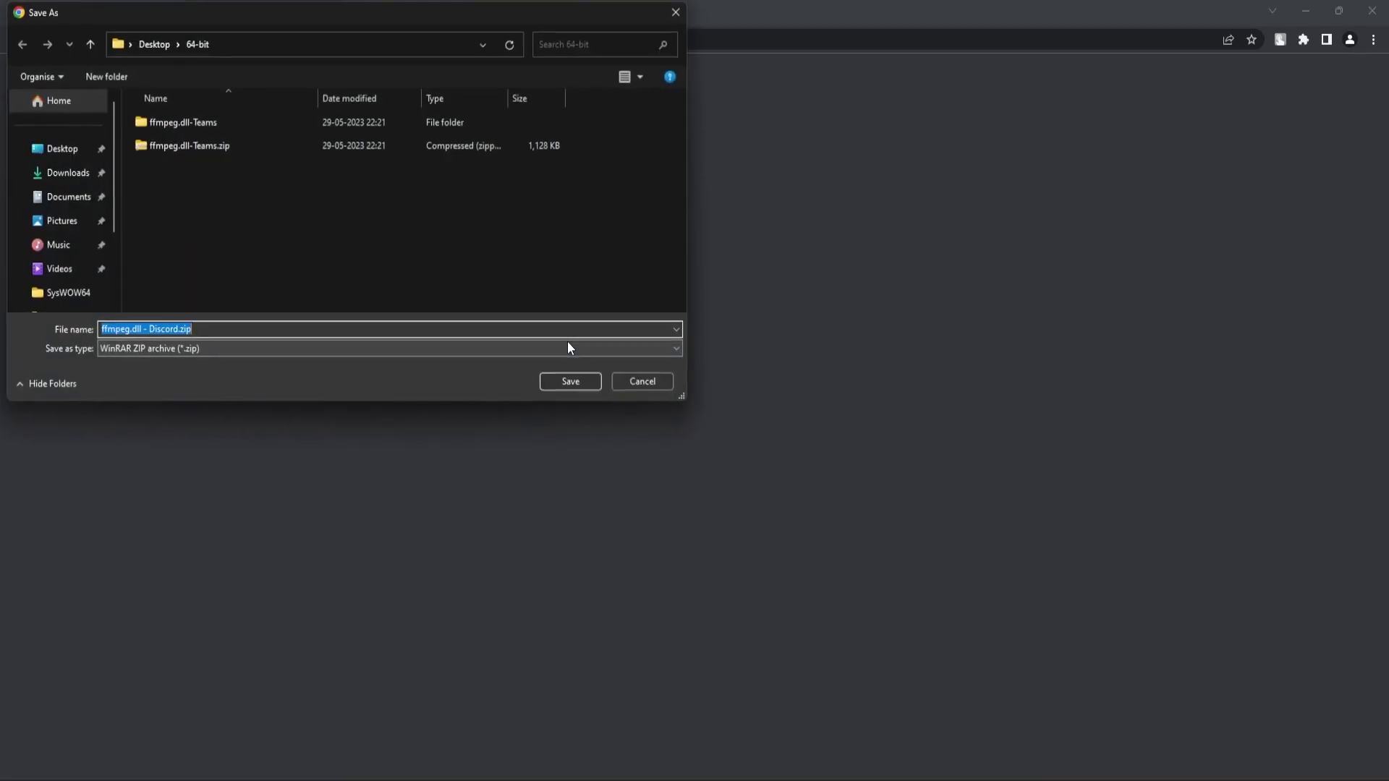
{"action": "left_click", "coordinate": [152, 45]}
{"action": "double_click", "coordinate": [174, 124]}
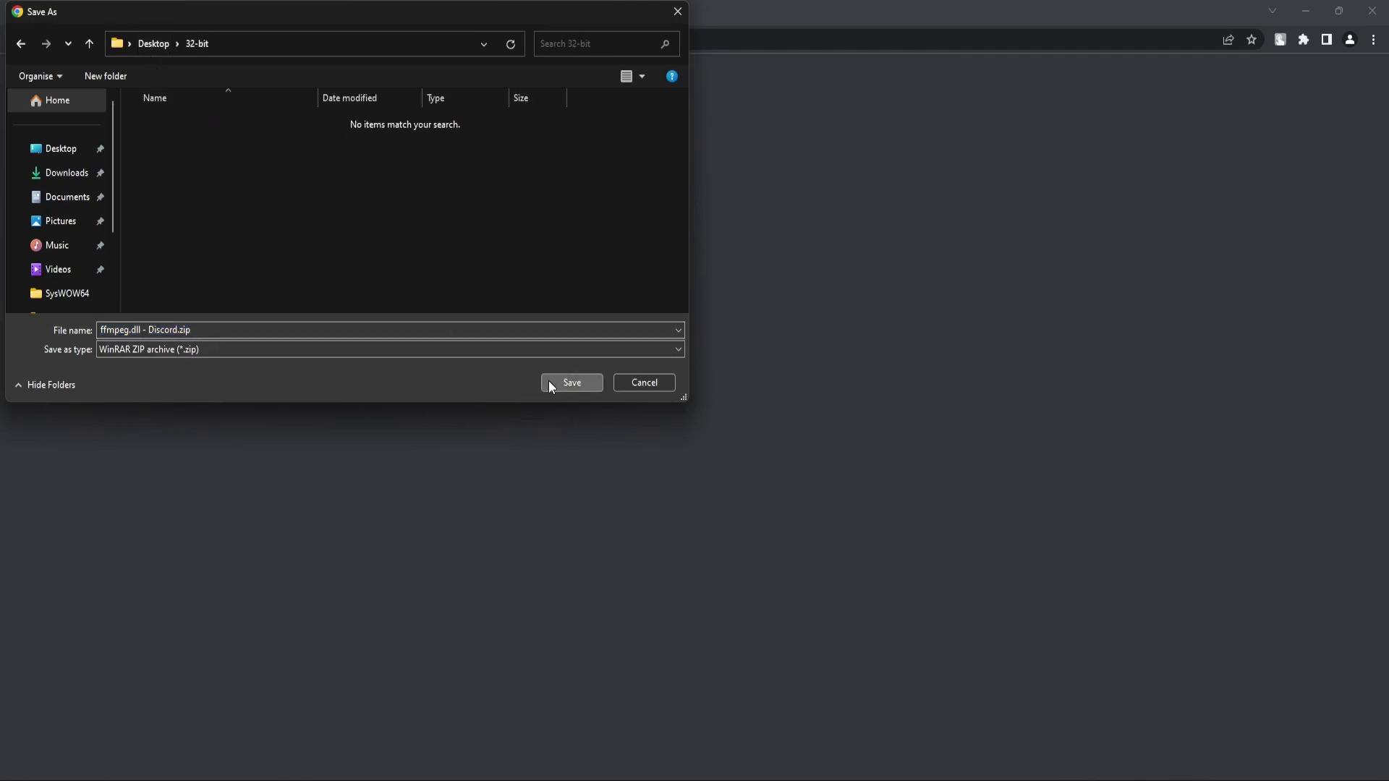
{"action": "left_click", "coordinate": [571, 383]}
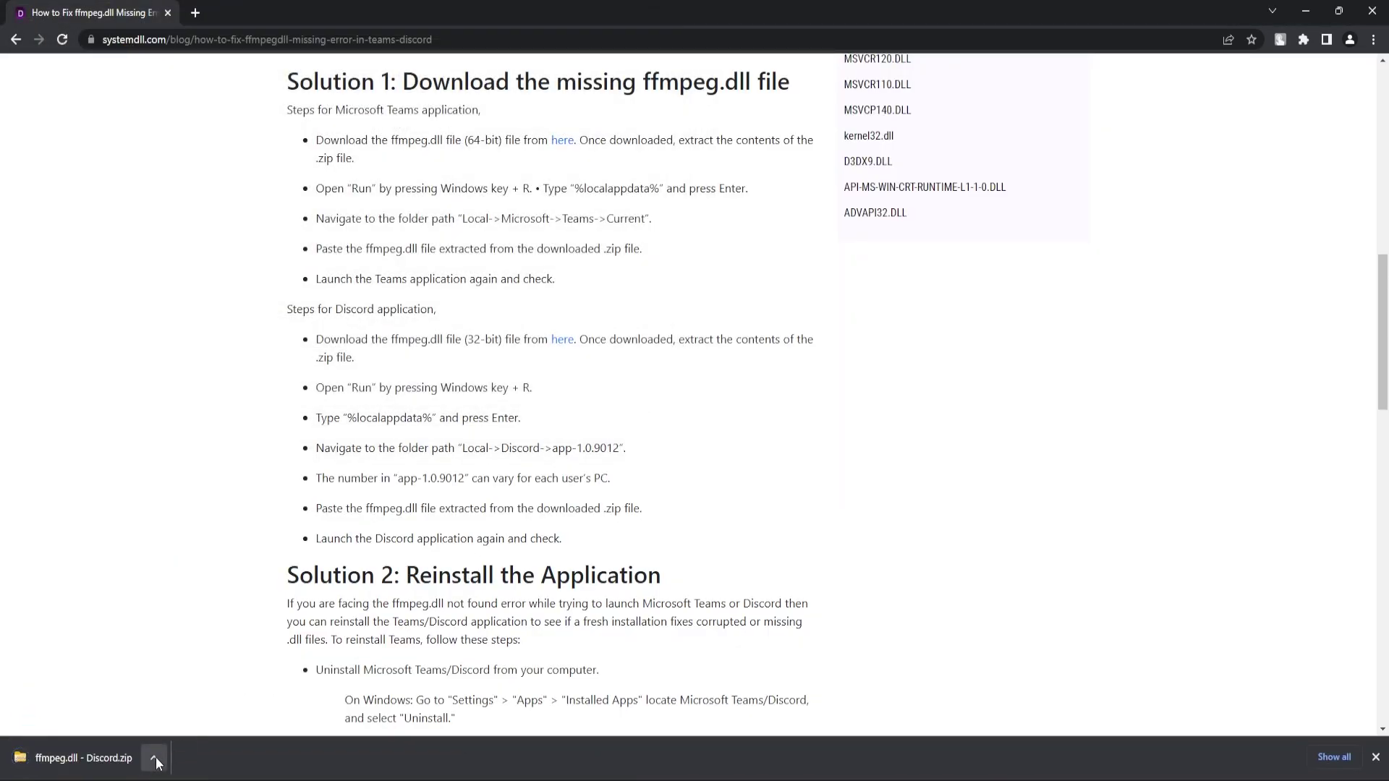
Extract ffmpeg.dll - Discord.zip into its own folder, close the 32-bit window, and minimize Chrome.
{"action": "left_click", "coordinate": [155, 757]}
{"action": "left_click", "coordinate": [184, 700]}
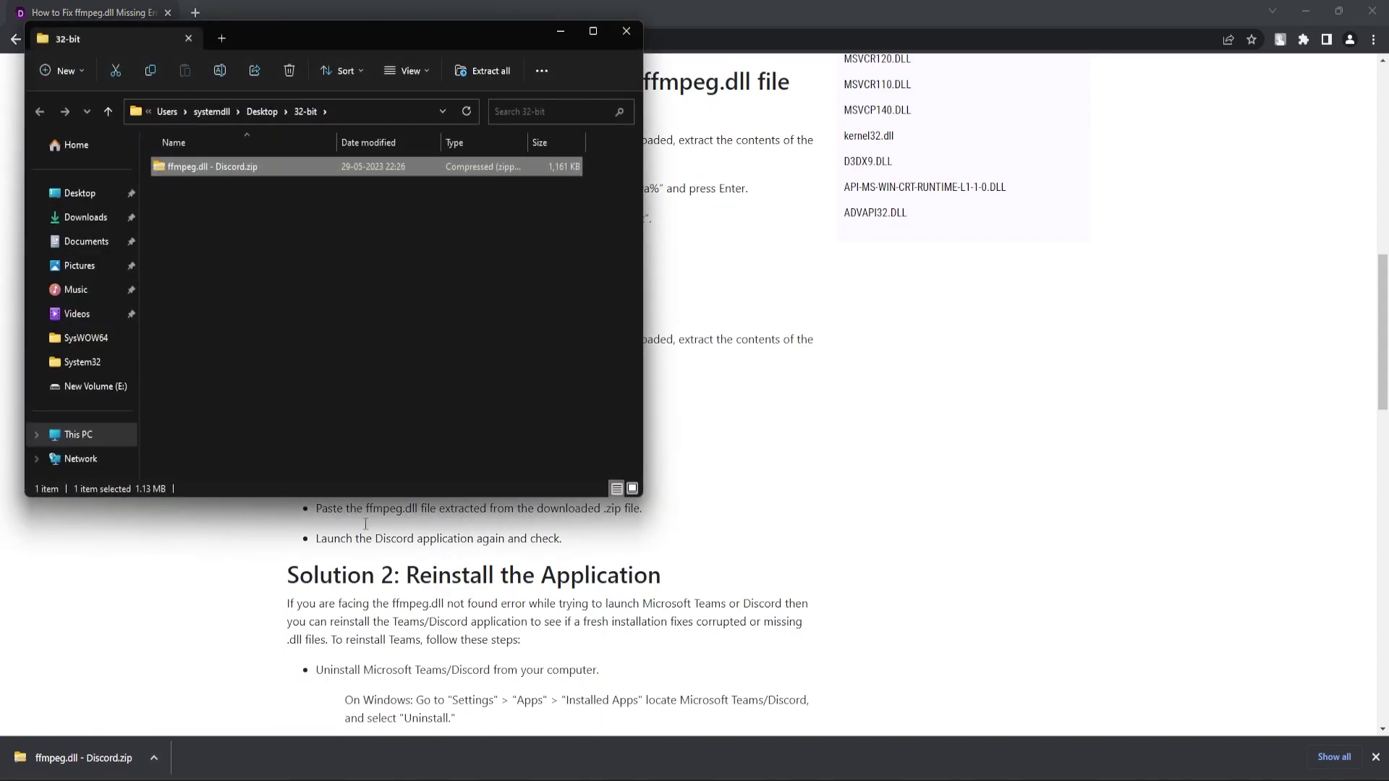
{"action": "right_click", "coordinate": [210, 166]}
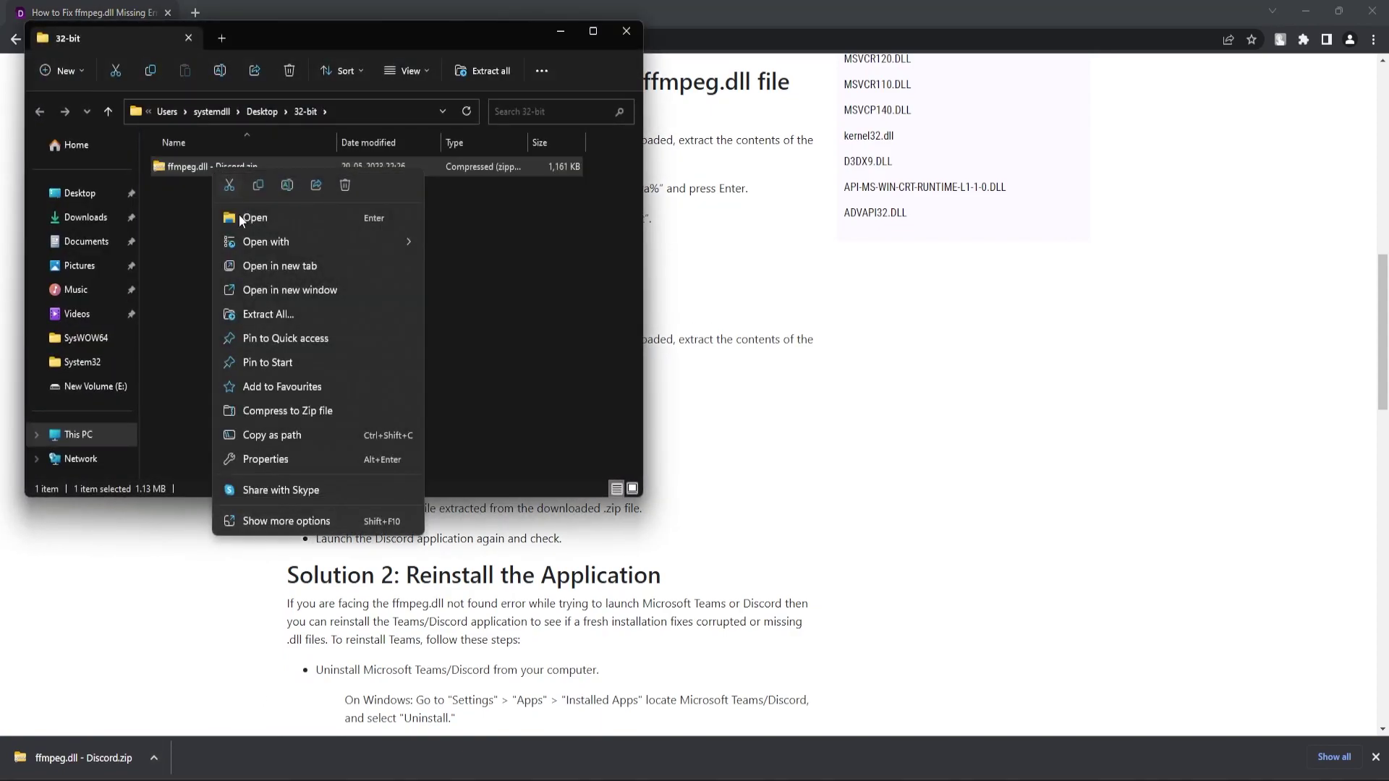
{"action": "left_click", "coordinate": [266, 315]}
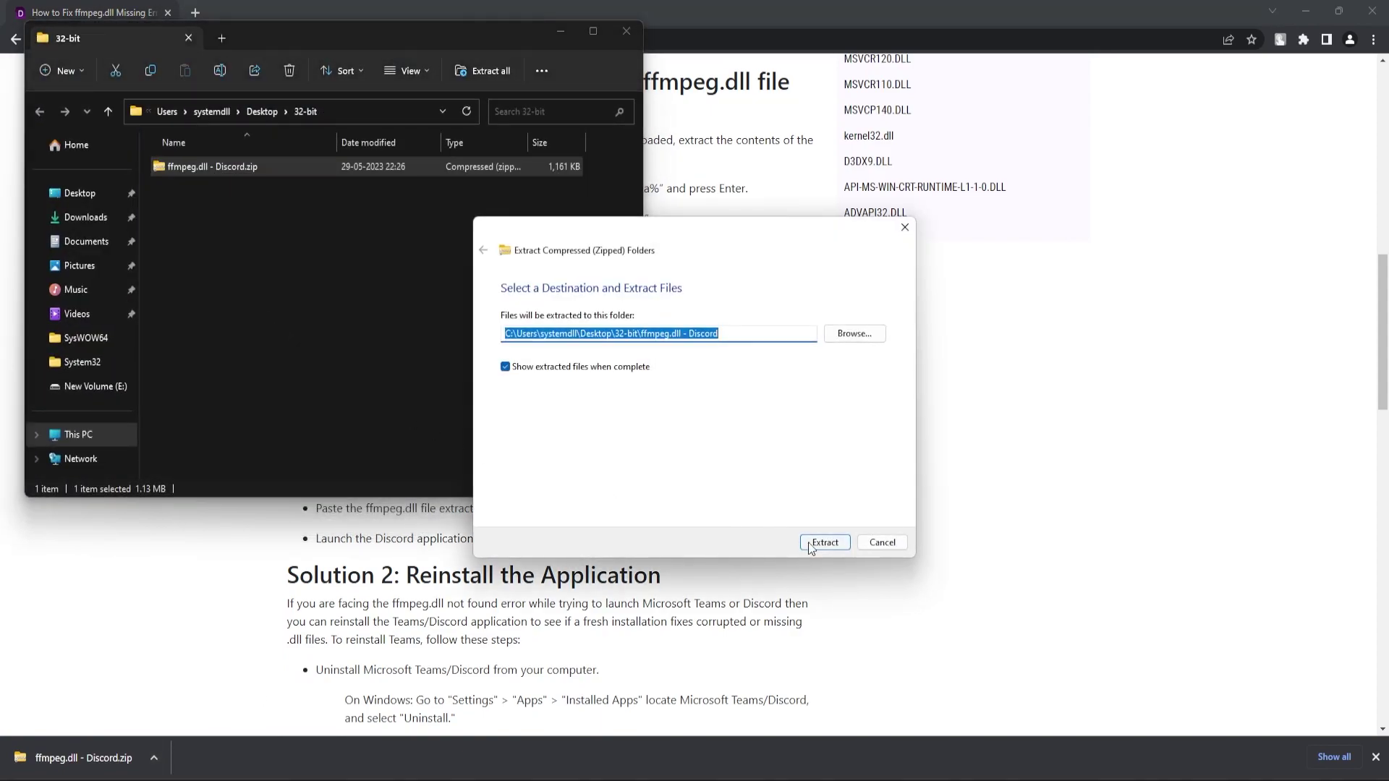
{"action": "left_click", "coordinate": [823, 543]}
{"action": "left_click_drag", "start_coordinate": [274, 56], "coordinate": [923, 232]}
{"action": "left_click", "coordinate": [623, 31]}
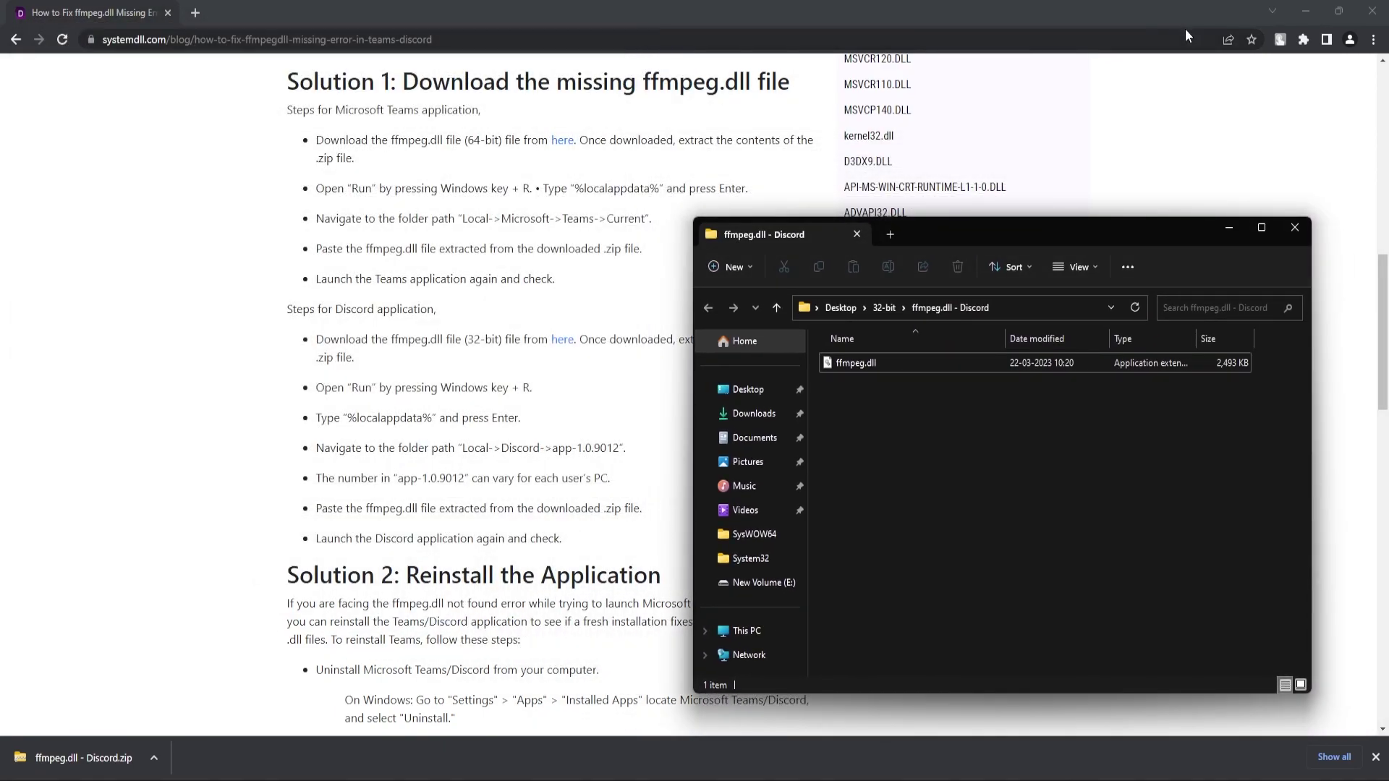
{"action": "left_click", "coordinate": [1302, 7]}
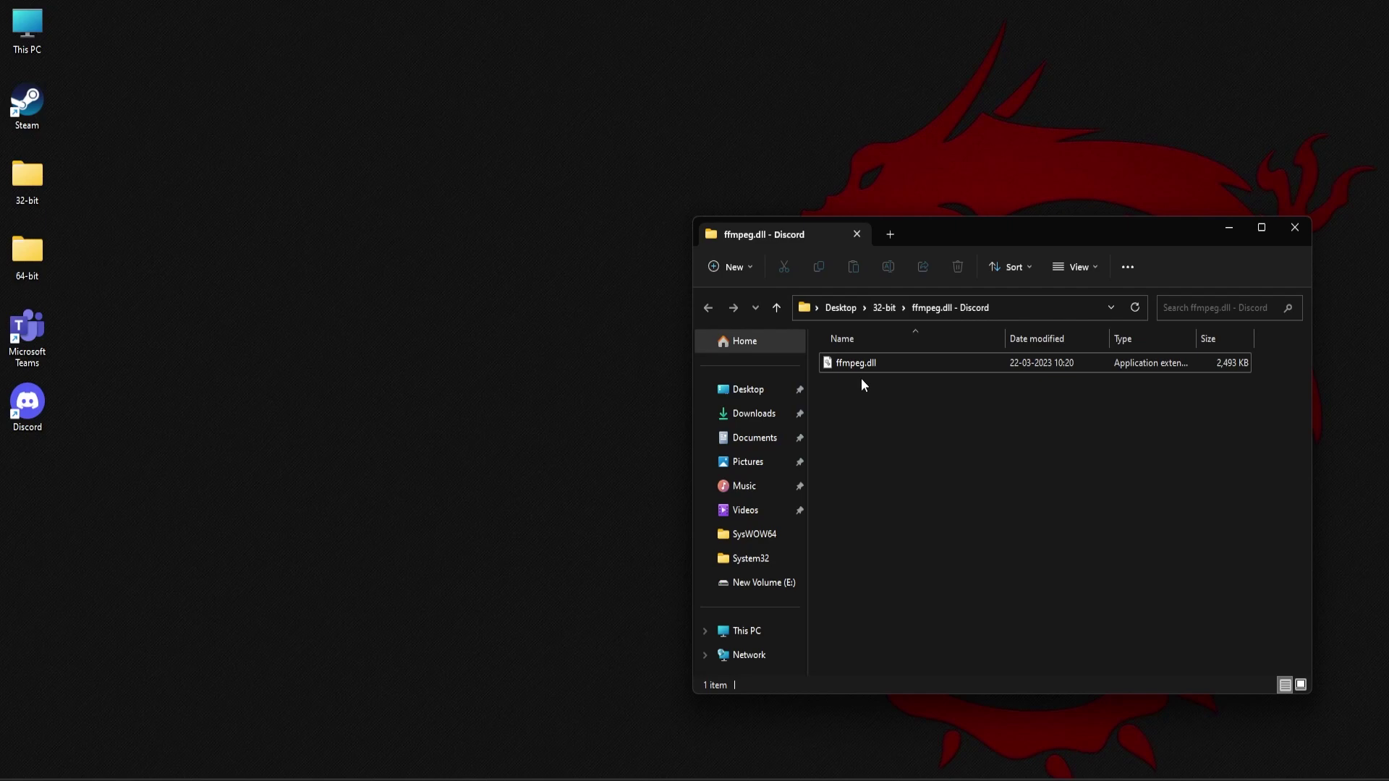
Open %localappdata%\Discord\app-1.0.9012 through the Run prompt.
{"action": "key", "text": "super+r"}
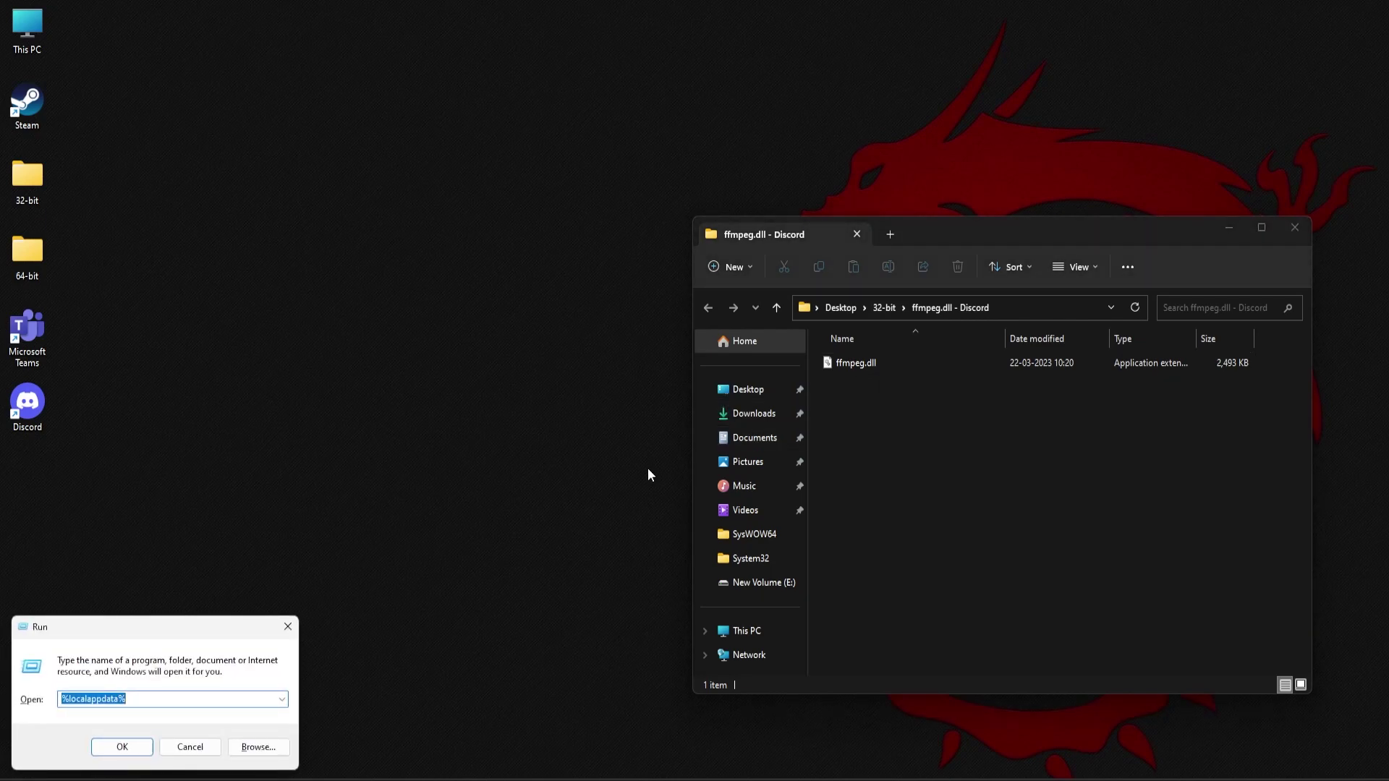
{"action": "left_click", "coordinate": [128, 754]}
{"action": "left_click_drag", "start_coordinate": [965, 249], "coordinate": [271, 35]}
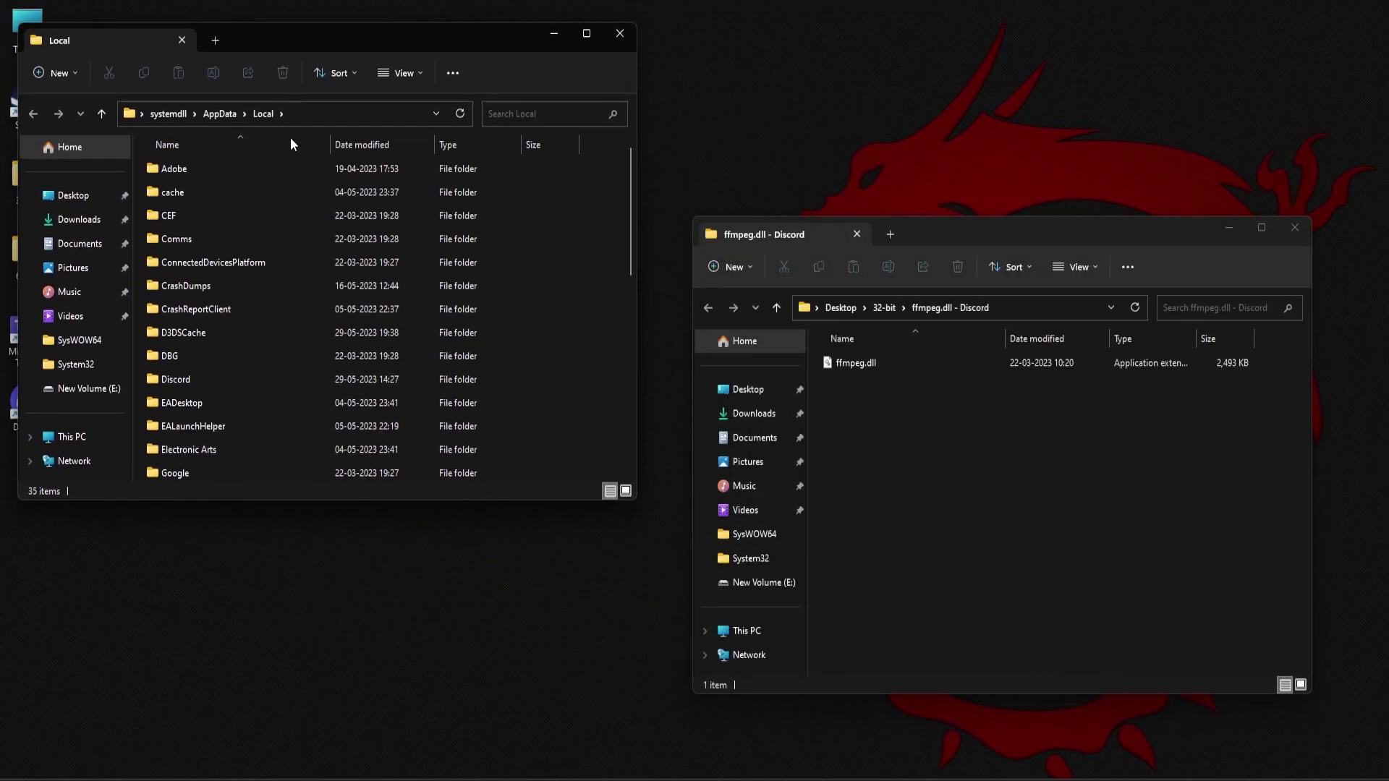
{"action": "double_click", "coordinate": [170, 381]}
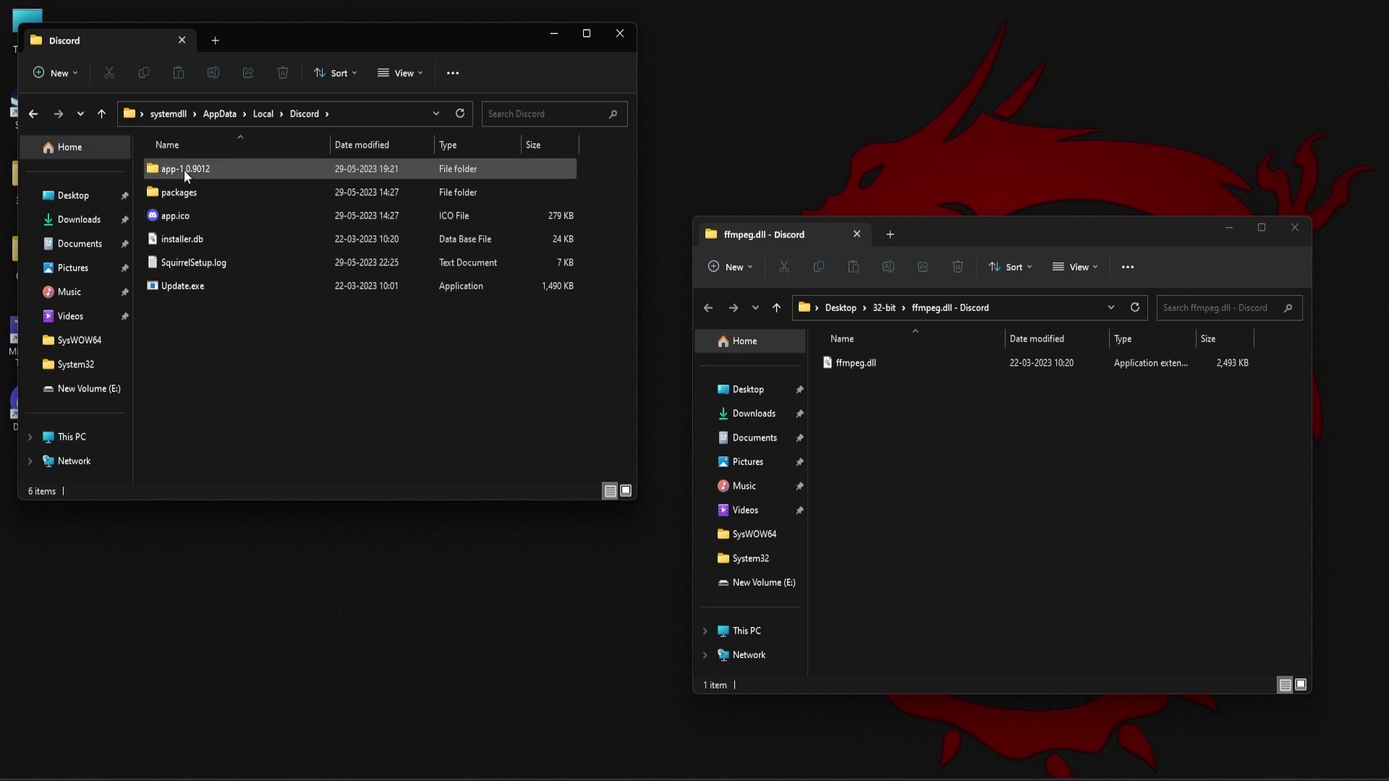
{"action": "mouse_move", "coordinate": [184, 172]}
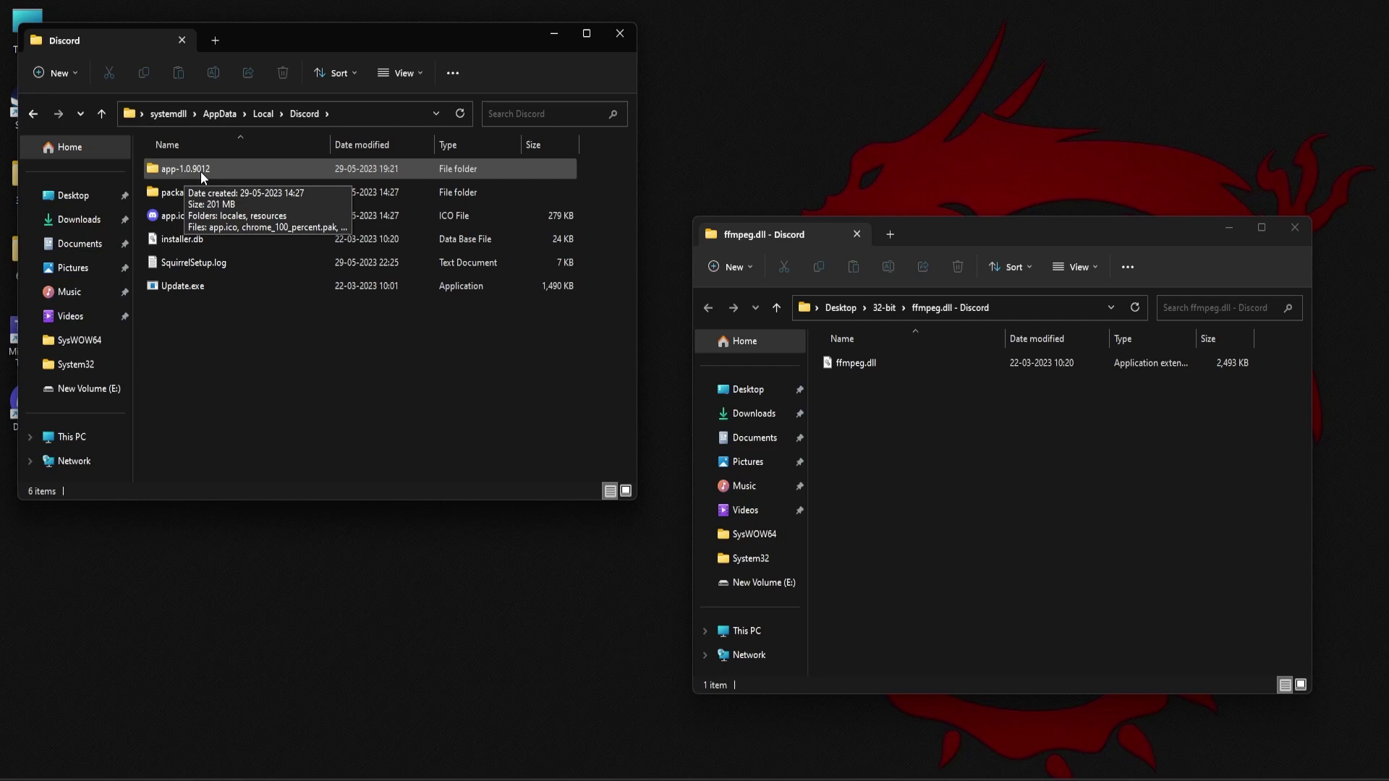
{"action": "double_click", "coordinate": [219, 171]}
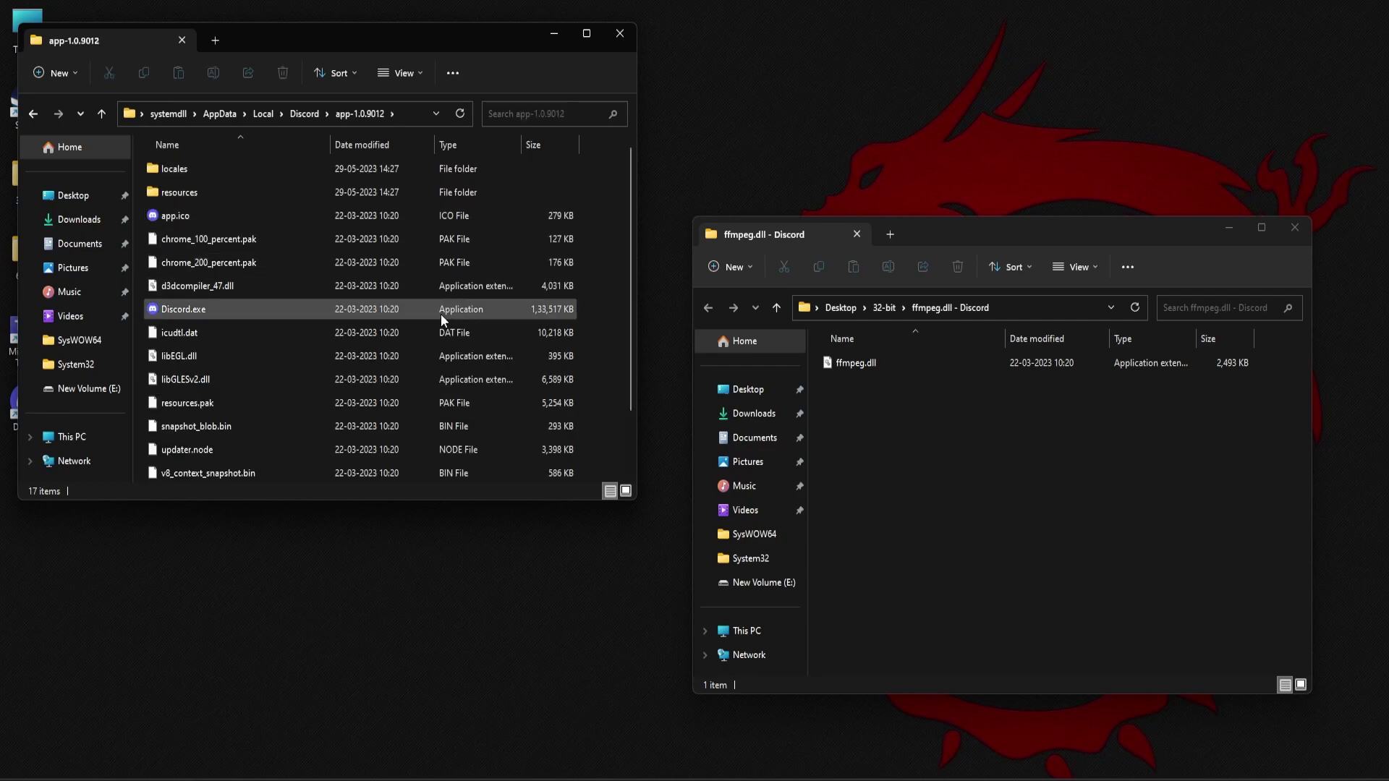
Paste the extracted ffmpeg.dll into app-1.0.9012, then minimize that window.
{"action": "left_click", "coordinate": [890, 357]}
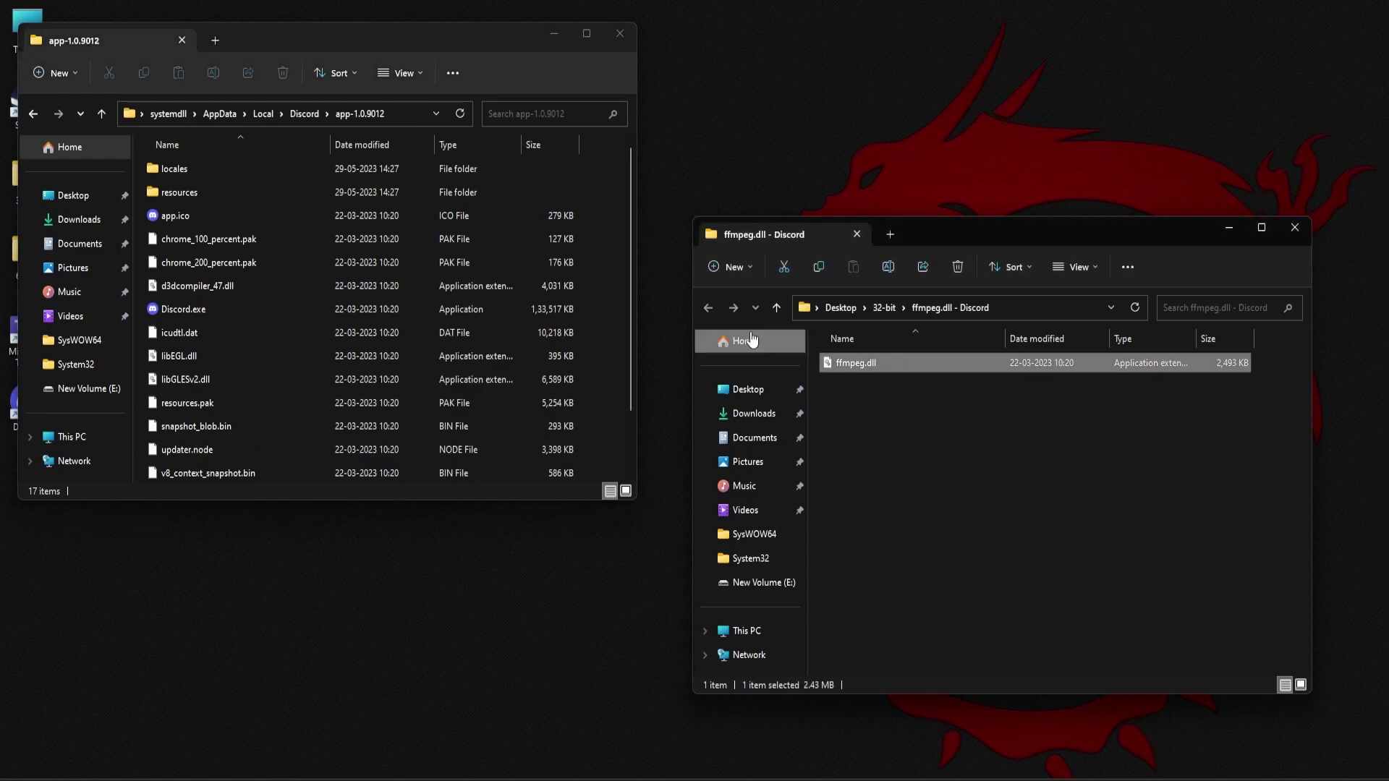
{"action": "left_click", "coordinate": [599, 184]}
{"action": "key", "text": "ctrl+v"}
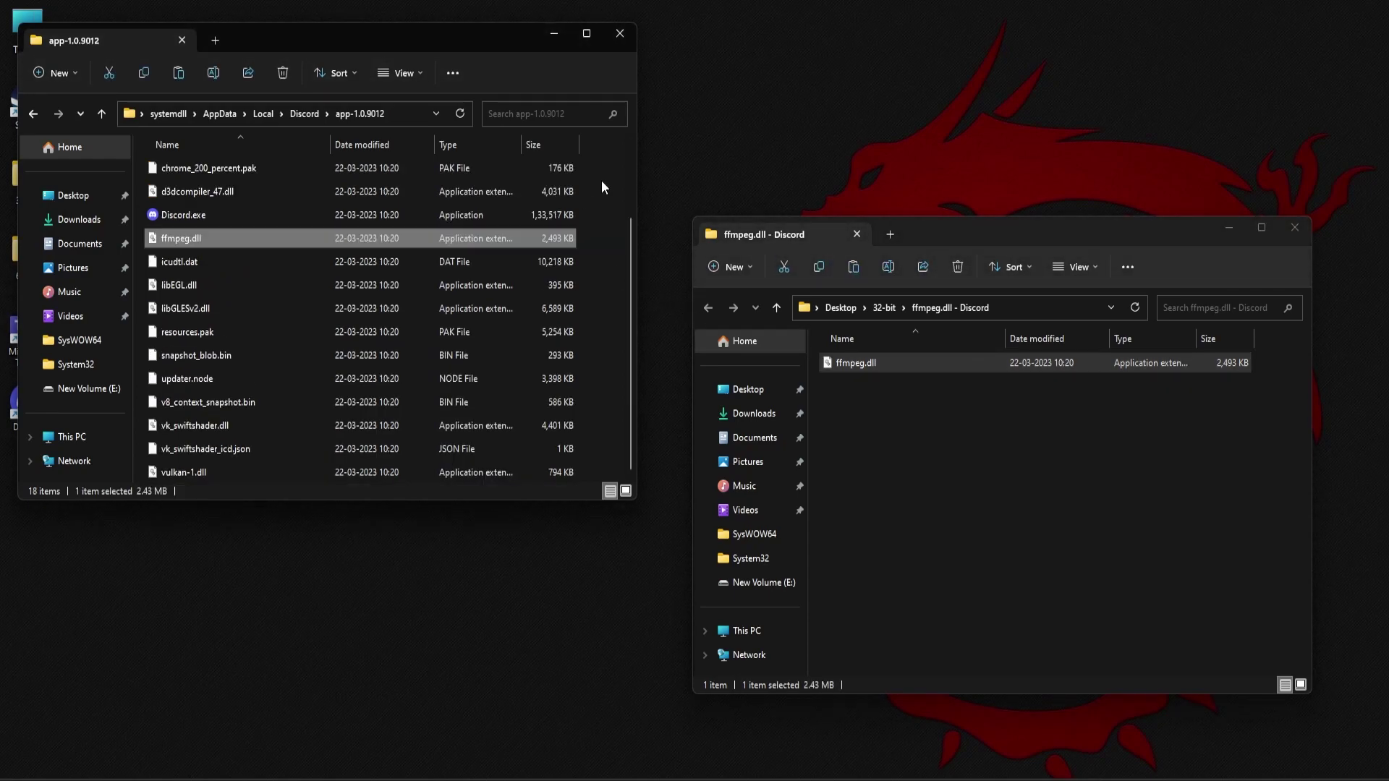
{"action": "left_click", "coordinate": [554, 37]}
Launch Discord from the desktop and choose Don't Switch to keep the current audio device.
{"action": "double_click", "coordinate": [29, 405]}
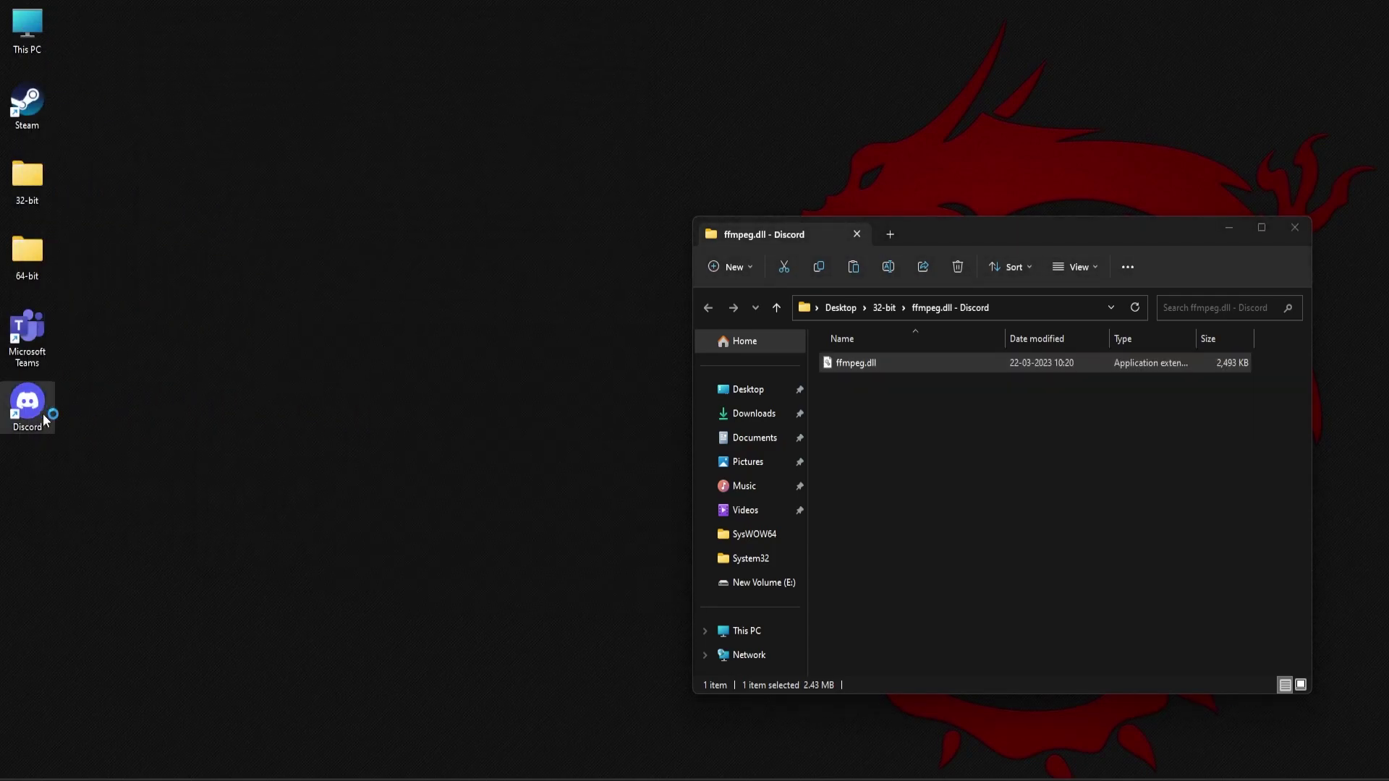
{"action": "left_click", "coordinate": [716, 457]}
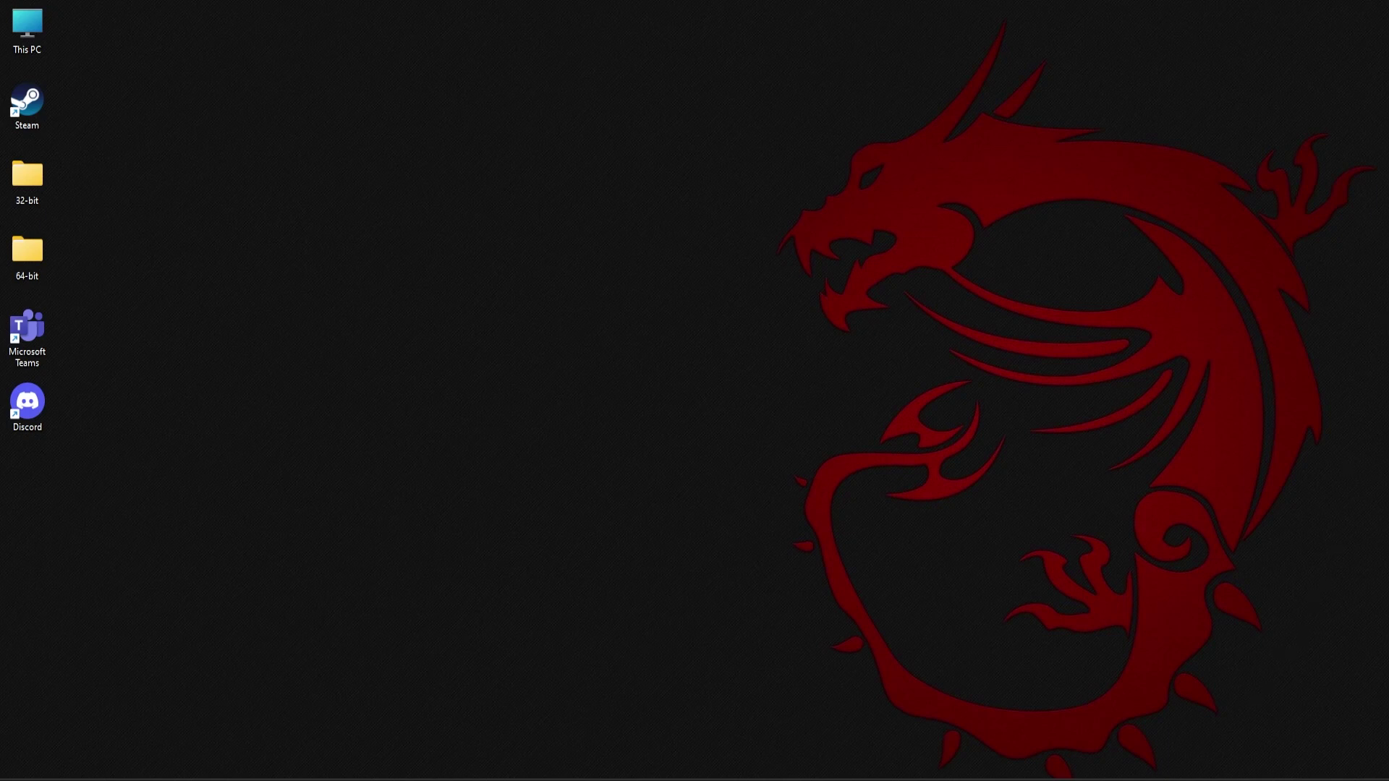
Open the 'Add or remove programs' settings from a Start search.
{"action": "key", "text": "super"}
{"action": "type", "text": "add or remove"}
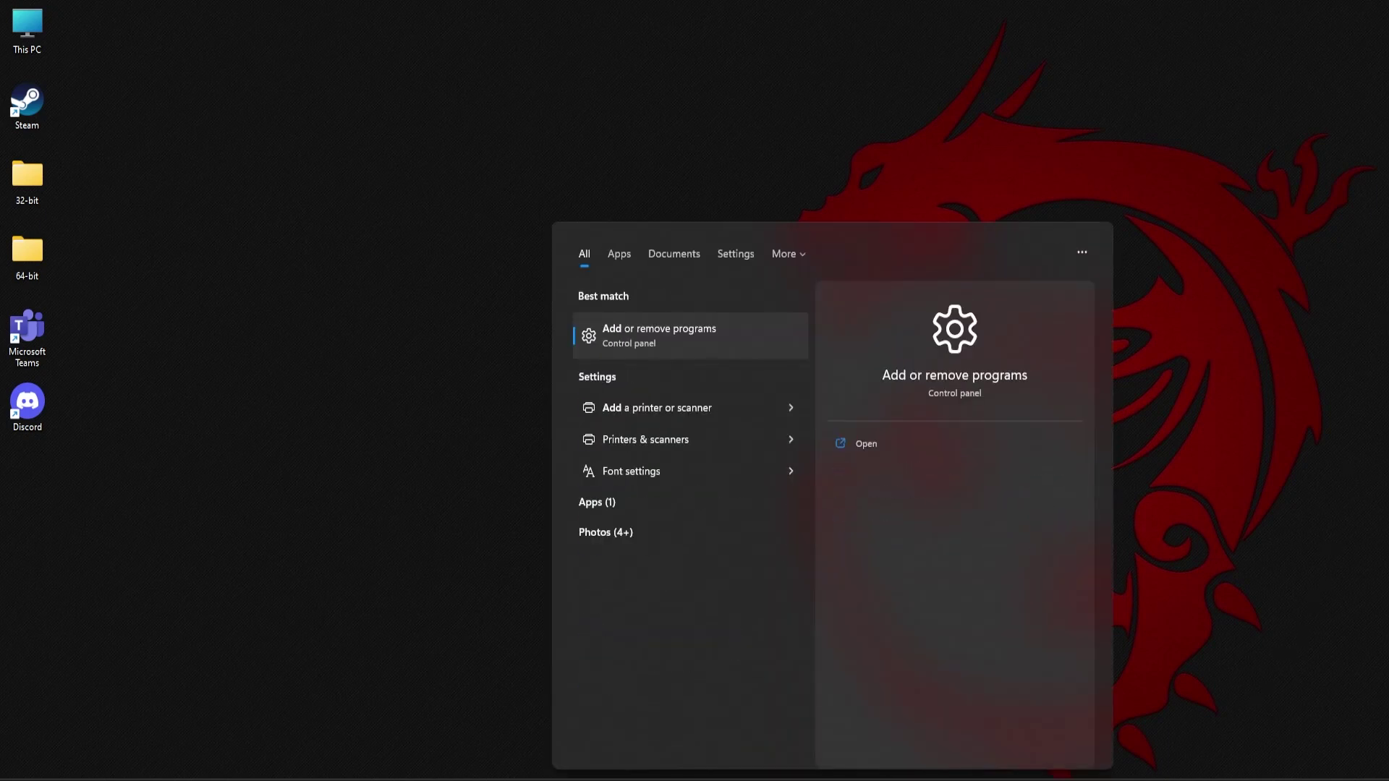
{"action": "left_click", "coordinate": [671, 349]}
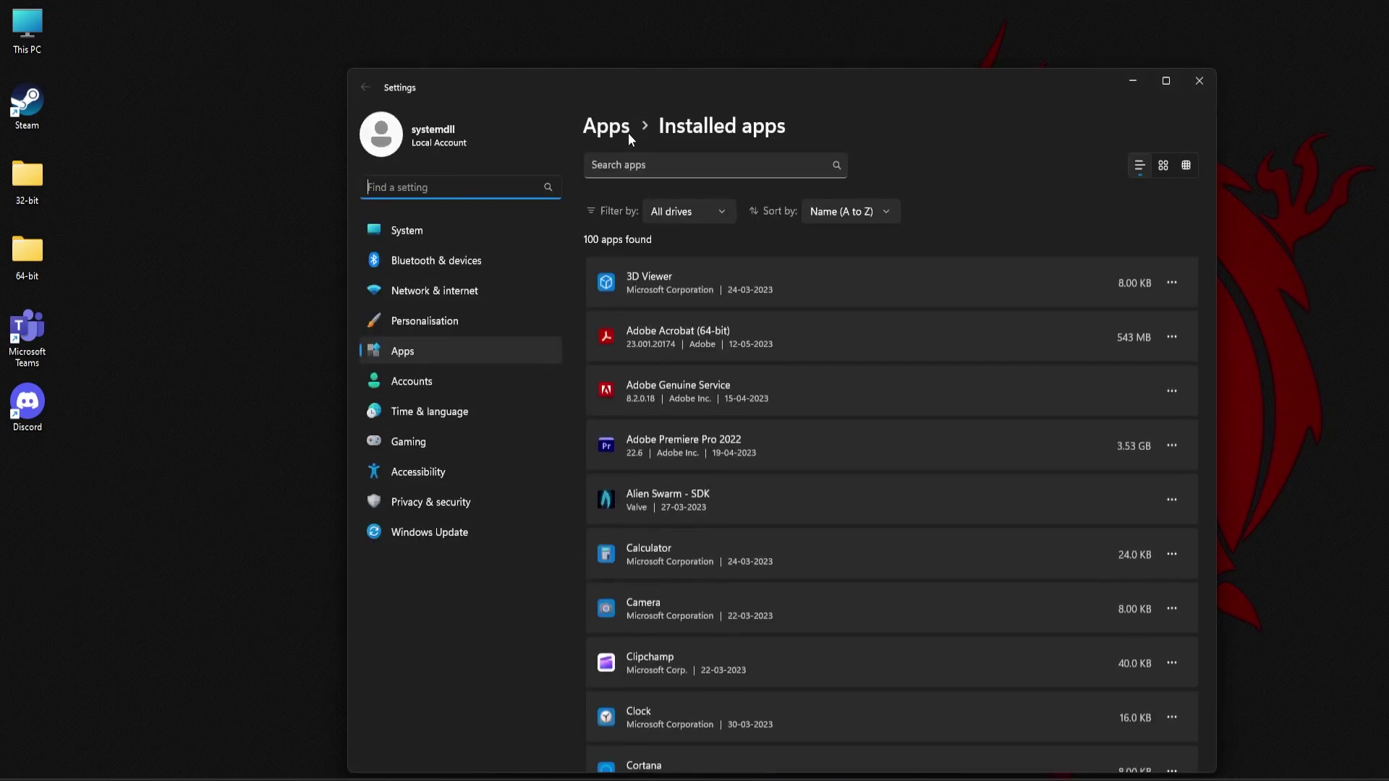
Filter installed apps by 'teams' and show Microsoft Teams' options menu.
{"action": "left_click", "coordinate": [619, 166]}
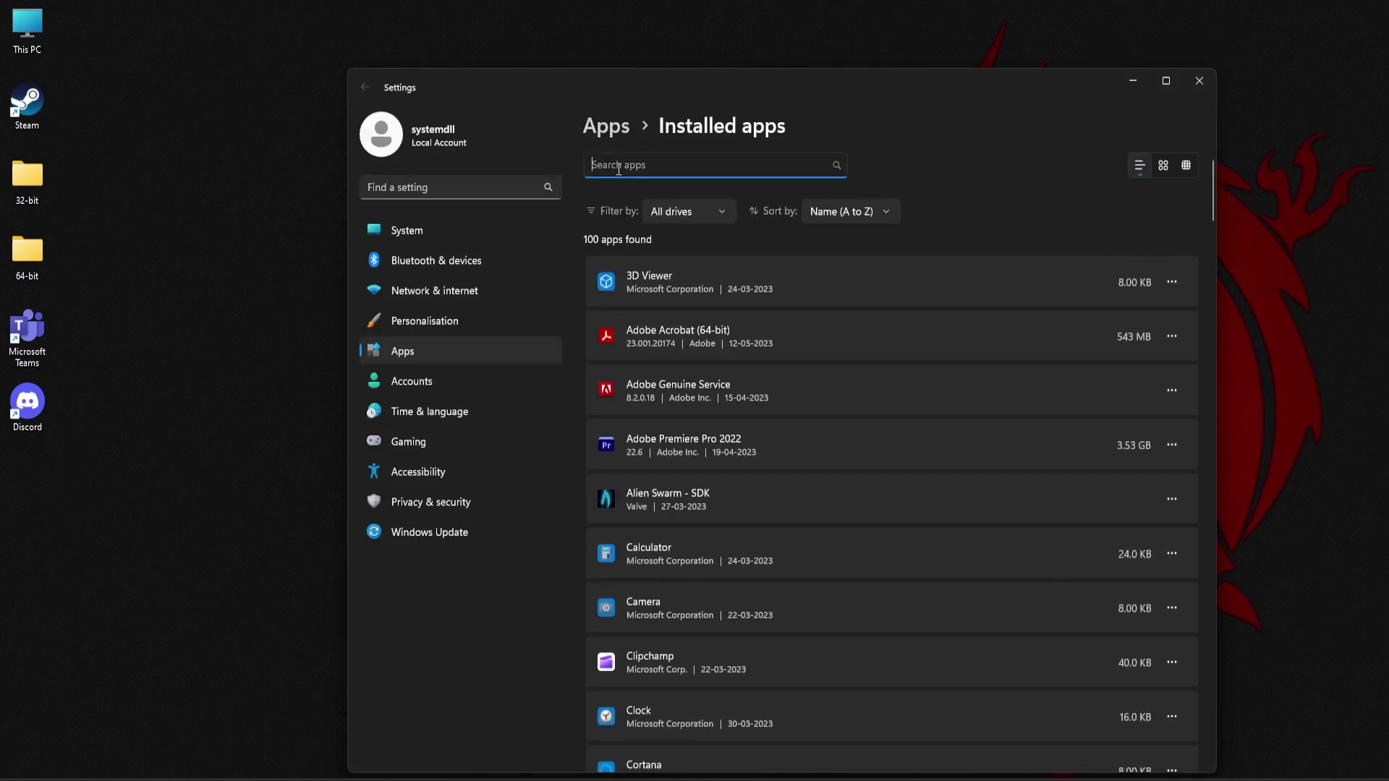
{"action": "type", "text": "team"}
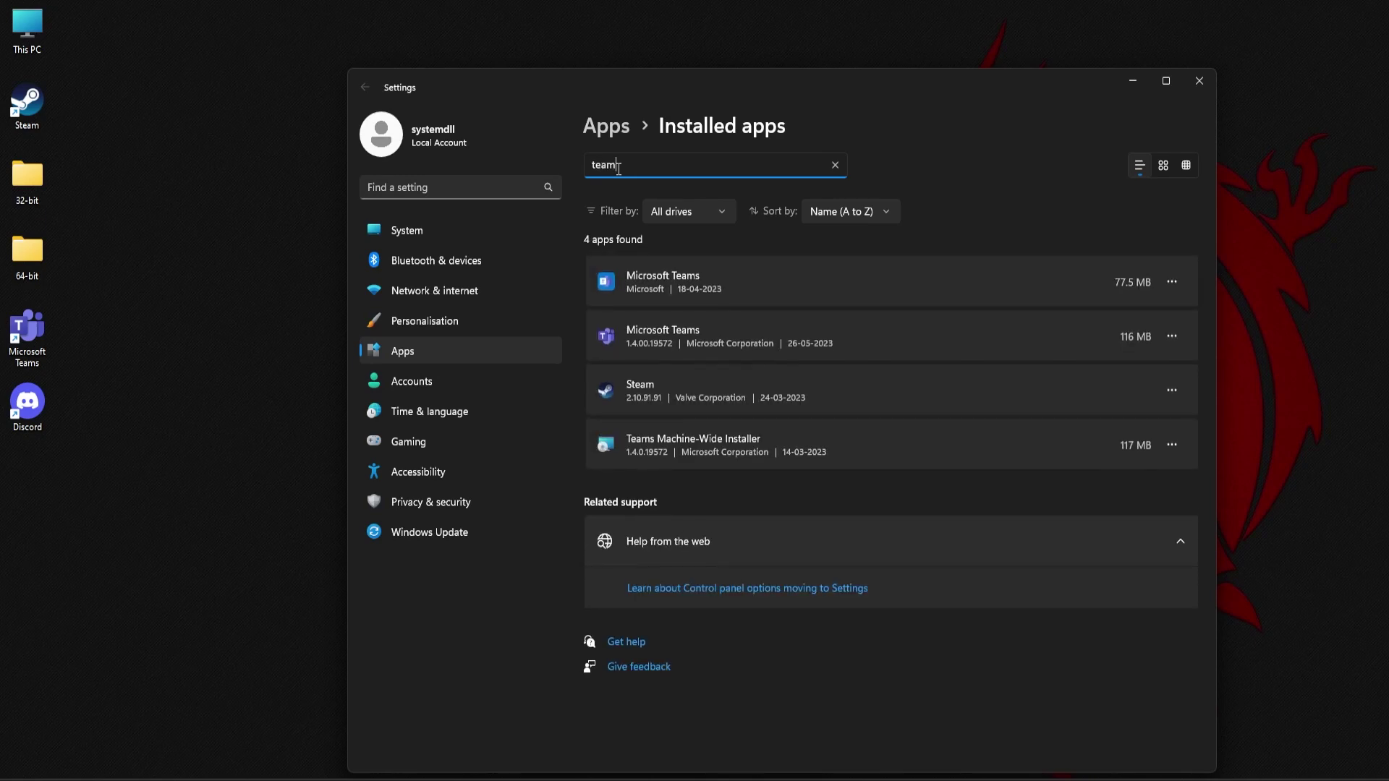
{"action": "type", "text": "s"}
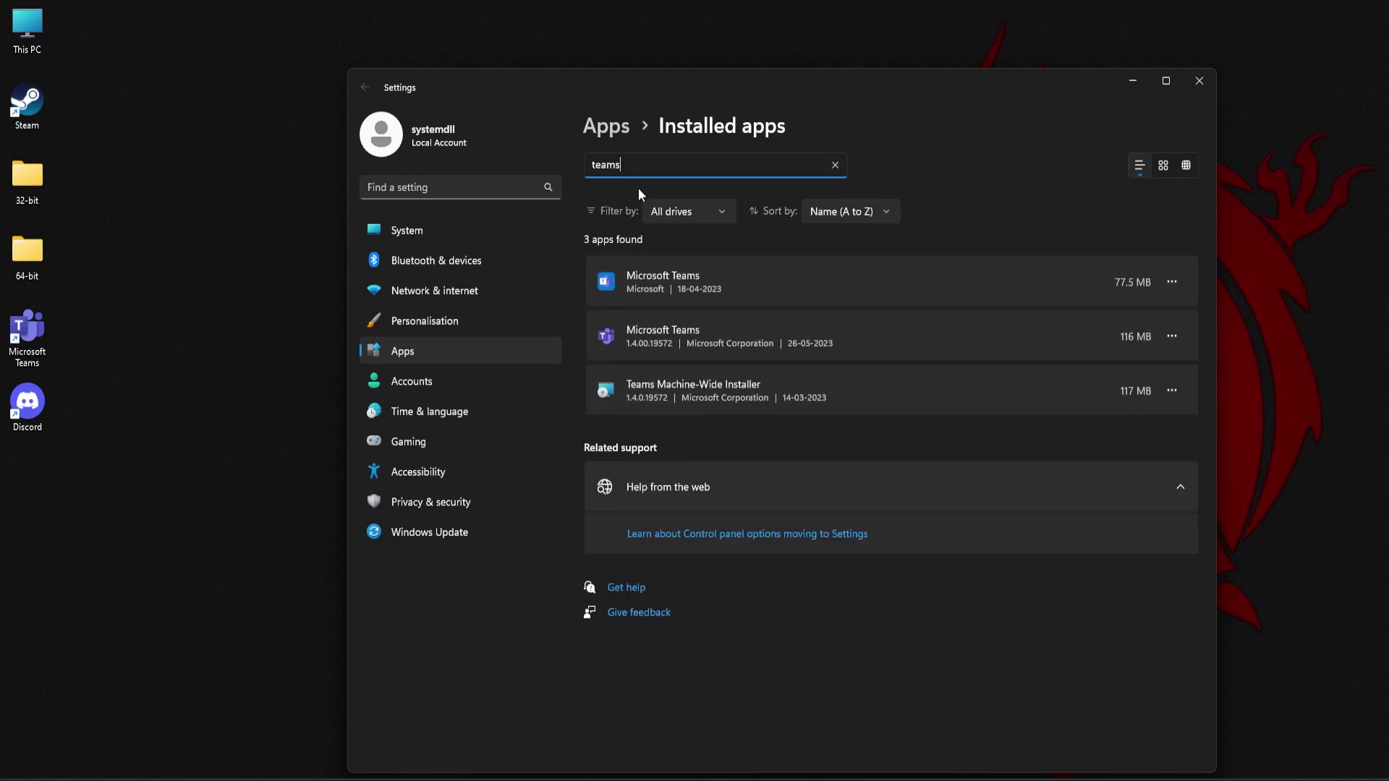
{"action": "left_click", "coordinate": [1178, 336]}
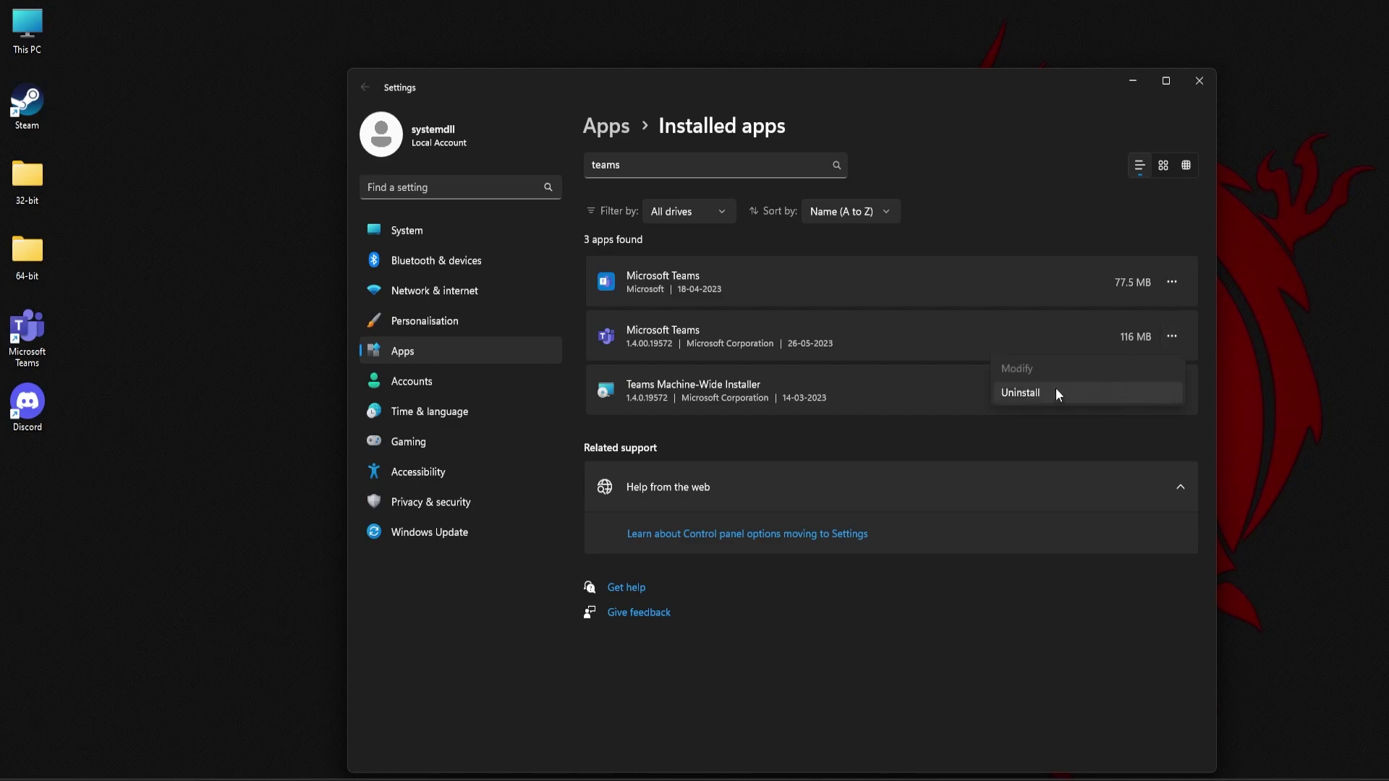
Replace the filter with 'discord' and show Discord's options menu.
{"action": "left_click", "coordinate": [628, 171]}
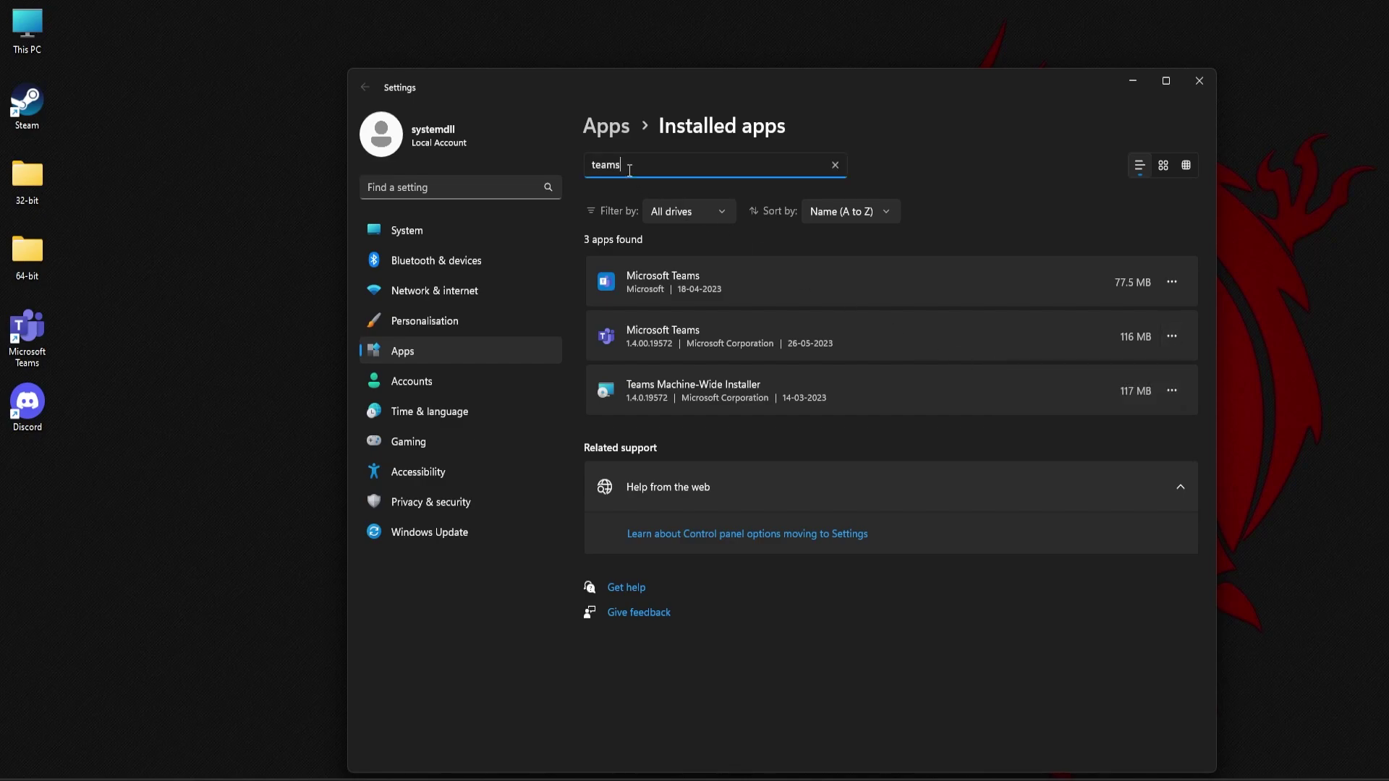
{"action": "key", "text": "ctrl+a"}
{"action": "type", "text": "disco"}
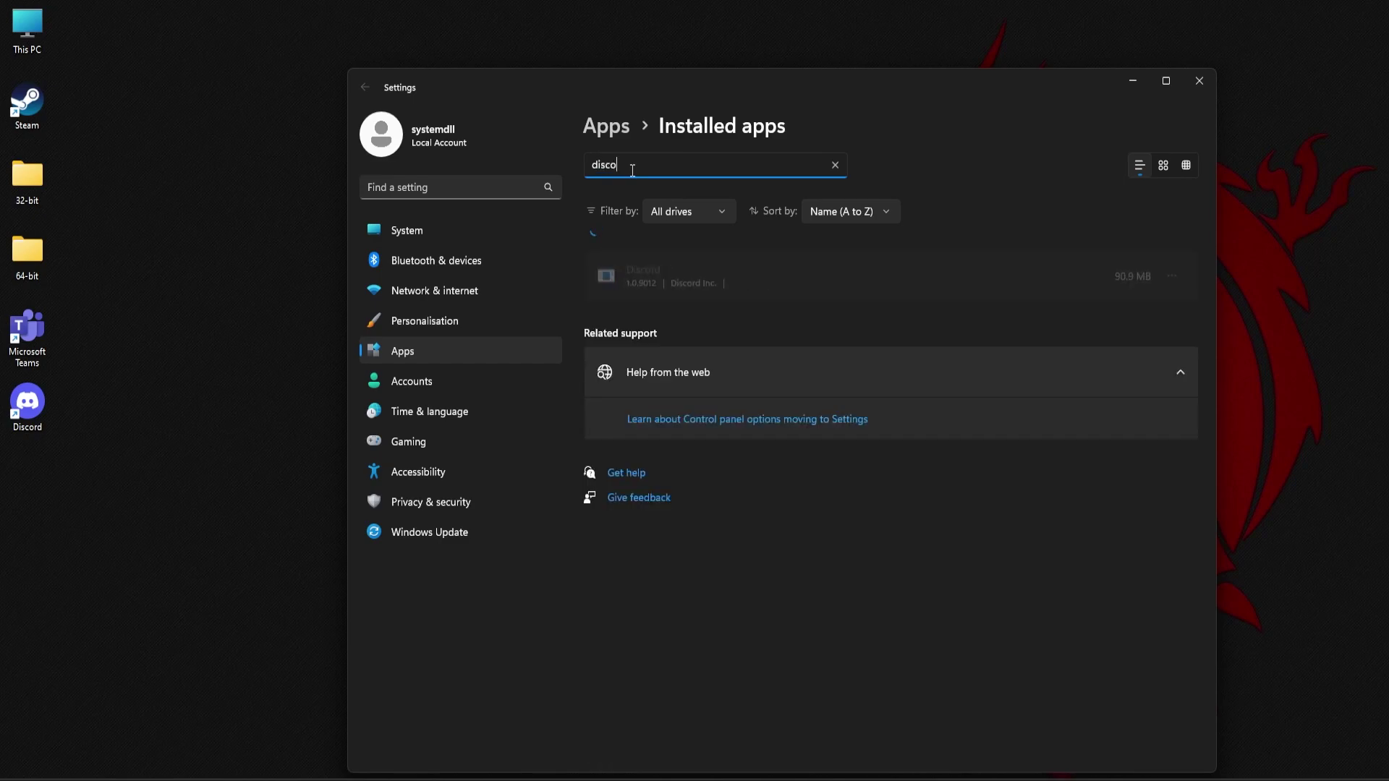
{"action": "type", "text": "rd"}
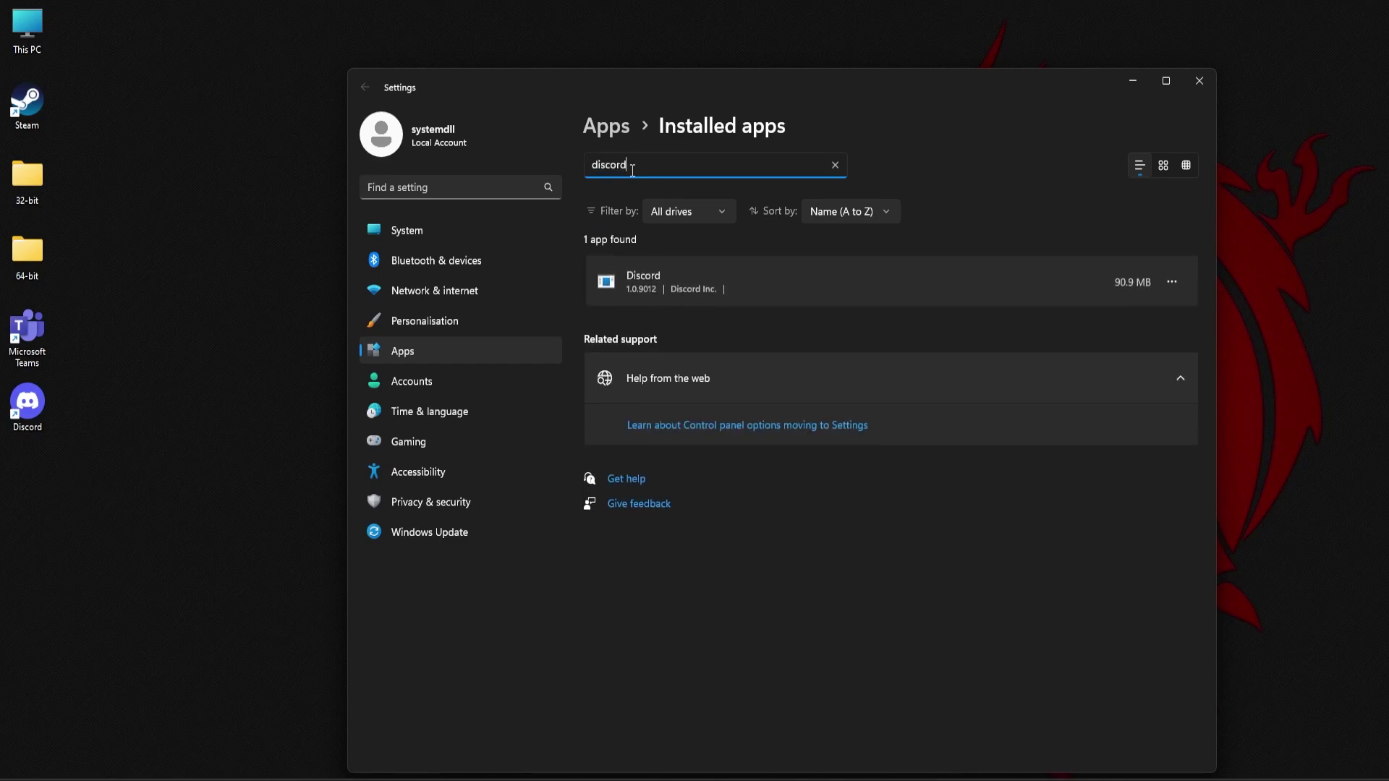
{"action": "left_click", "coordinate": [1172, 284]}
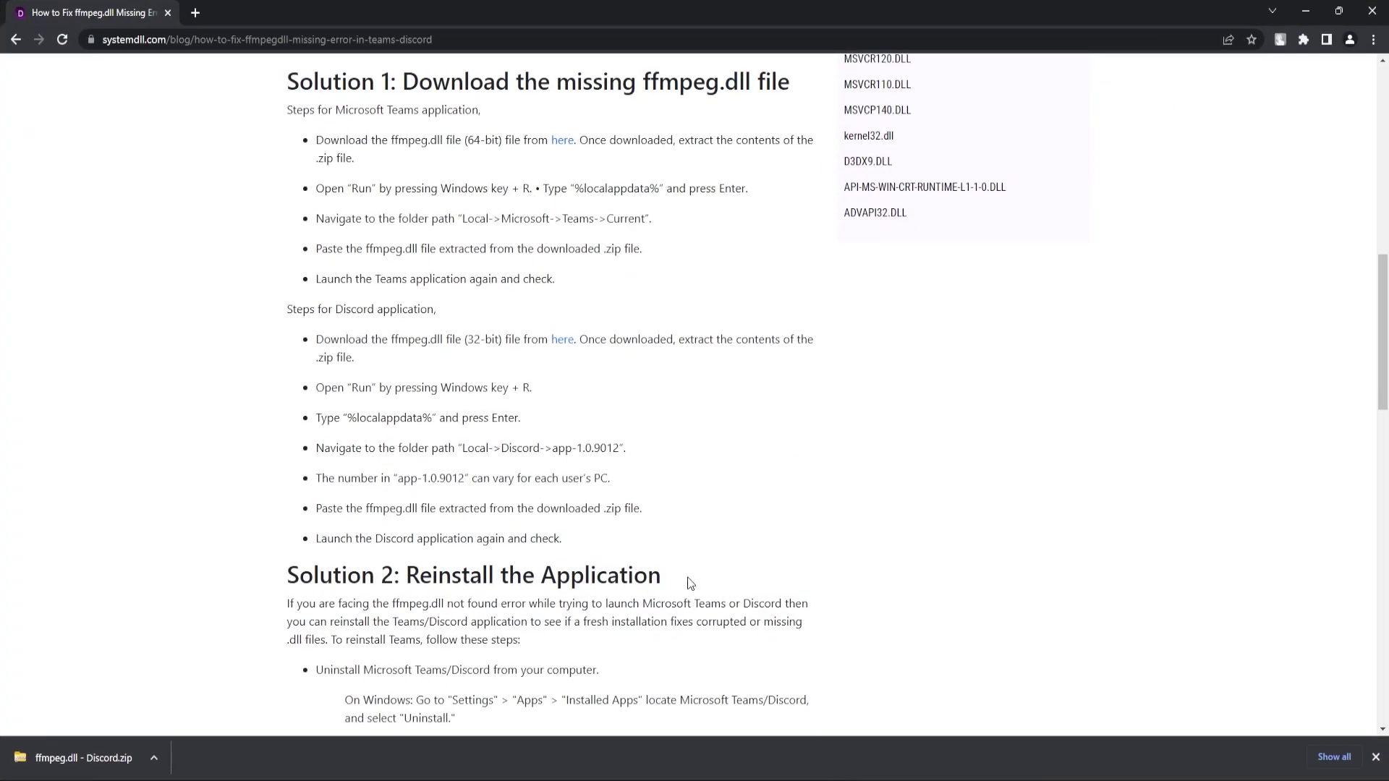
Open the Microsoft Teams and Discord download links from the article in new tabs.
{"action": "scroll", "coordinate": [688, 580], "scroll_direction": "down", "scroll_amount": 5}
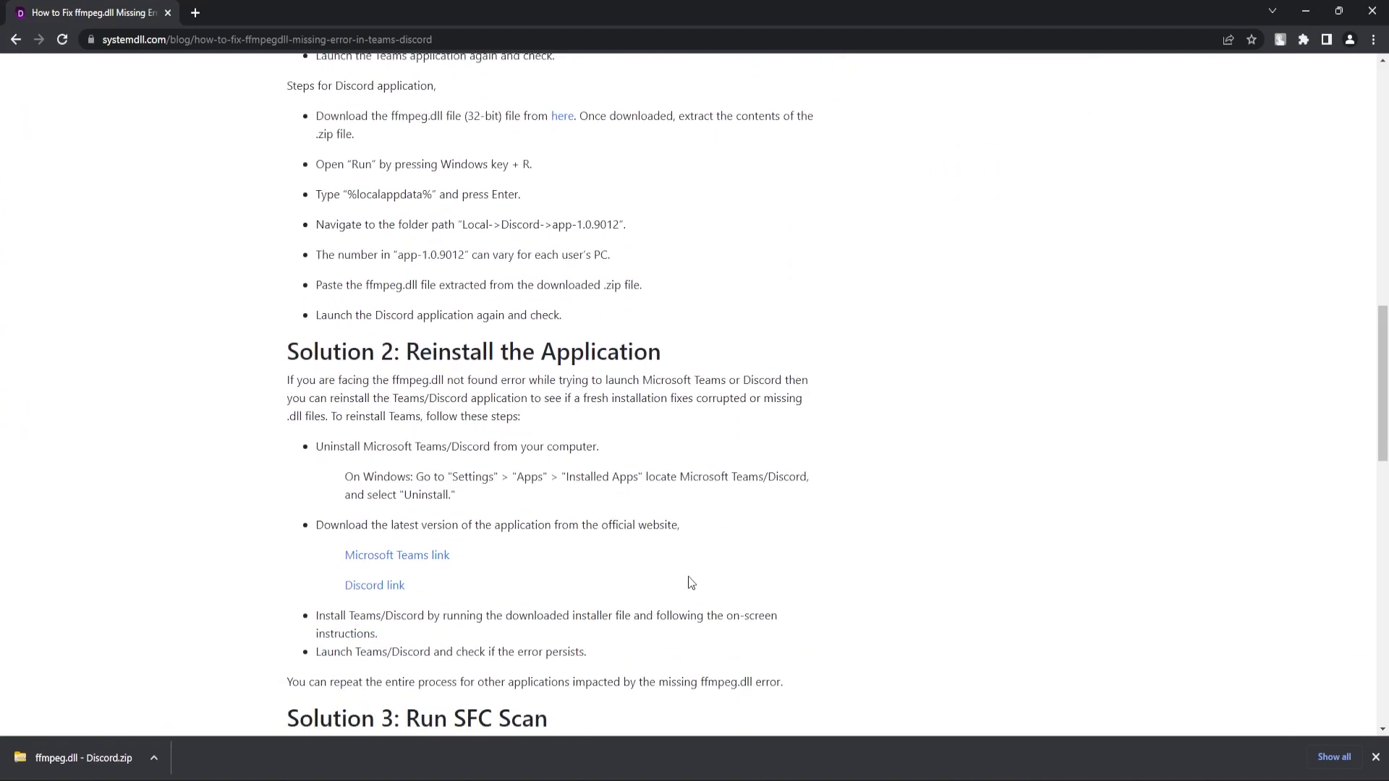
{"action": "scroll", "coordinate": [689, 581], "scroll_direction": "down", "scroll_amount": 1}
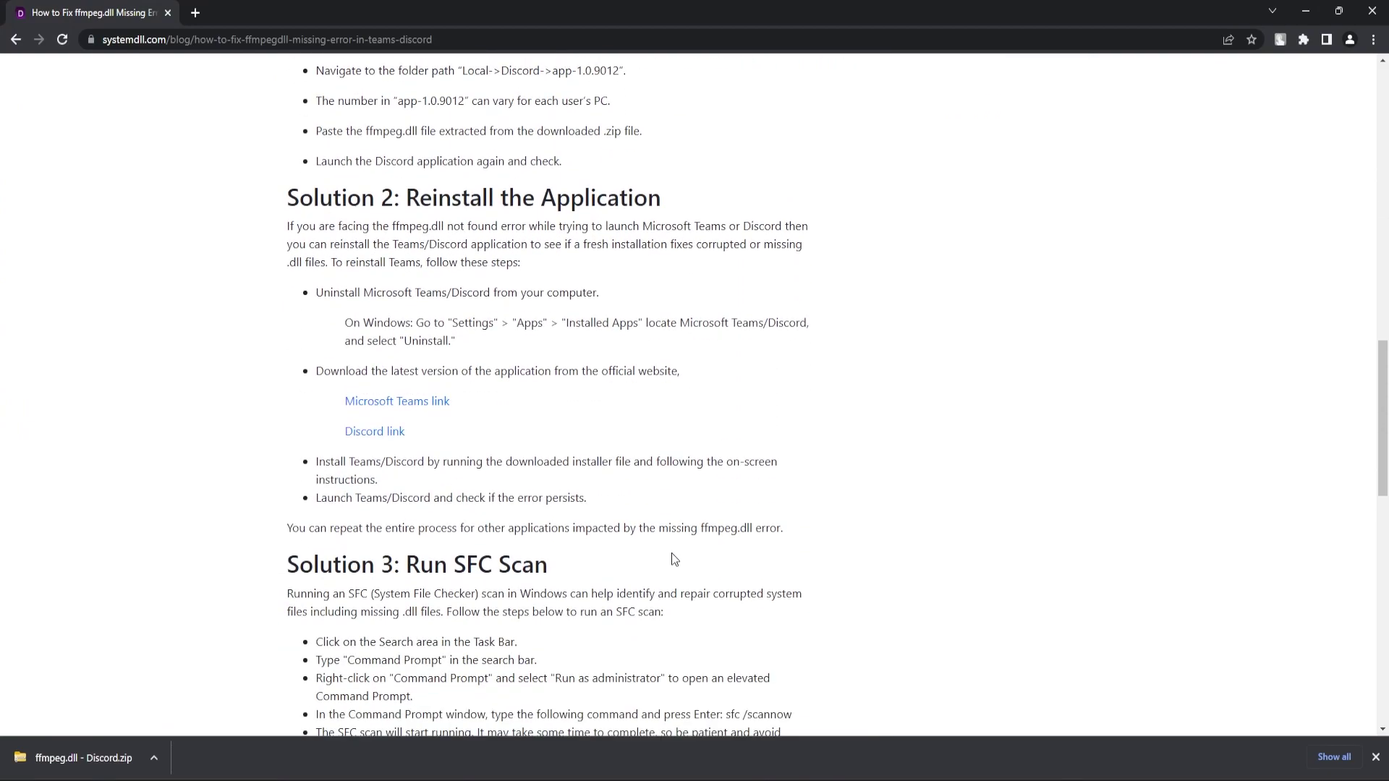
{"action": "right_click", "coordinate": [418, 411]}
{"action": "left_click", "coordinate": [428, 418]}
{"action": "right_click", "coordinate": [399, 438]}
{"action": "left_click", "coordinate": [401, 447]}
Look over the Teams and Discord download pages, then go back to the ffmpeg.dll article.
{"action": "left_click", "coordinate": [260, 14]}
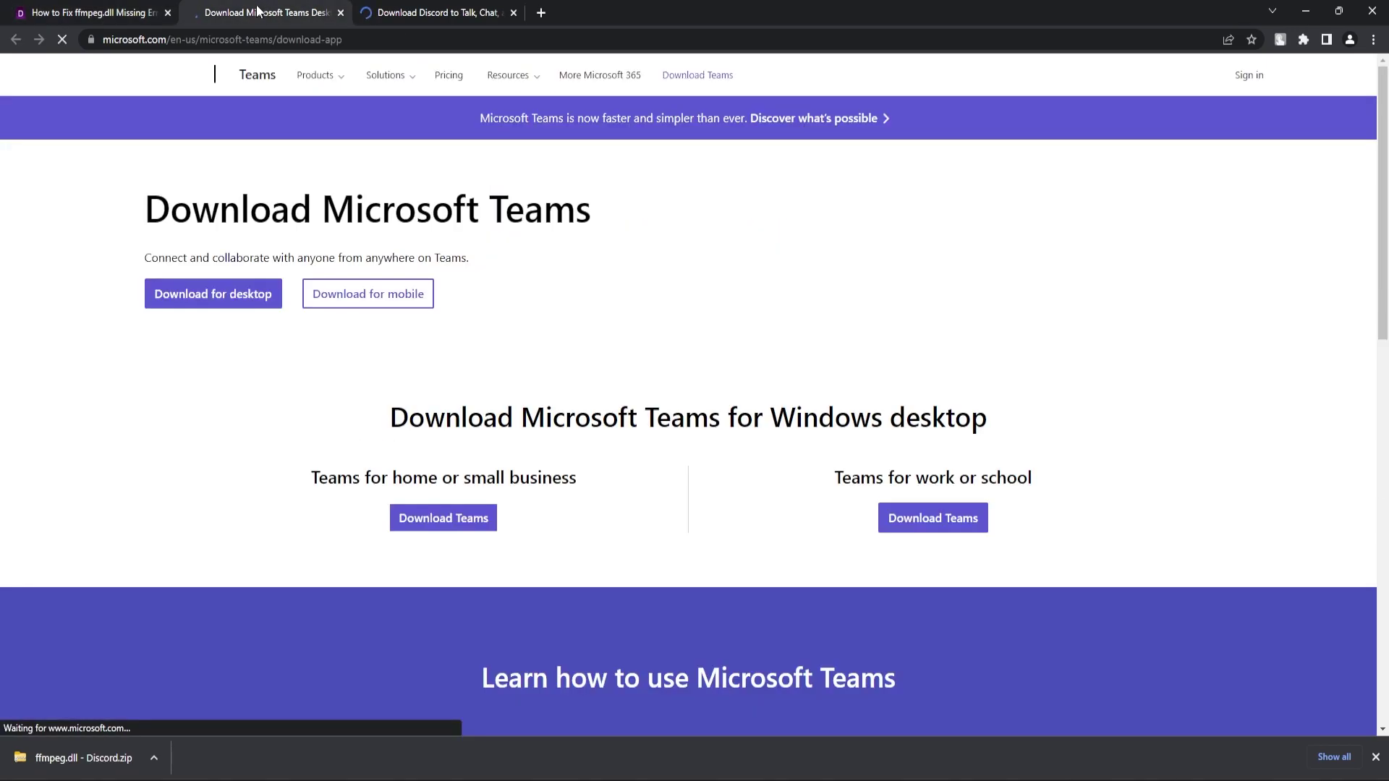
{"action": "scroll", "coordinate": [686, 539], "scroll_direction": "down", "scroll_amount": 4}
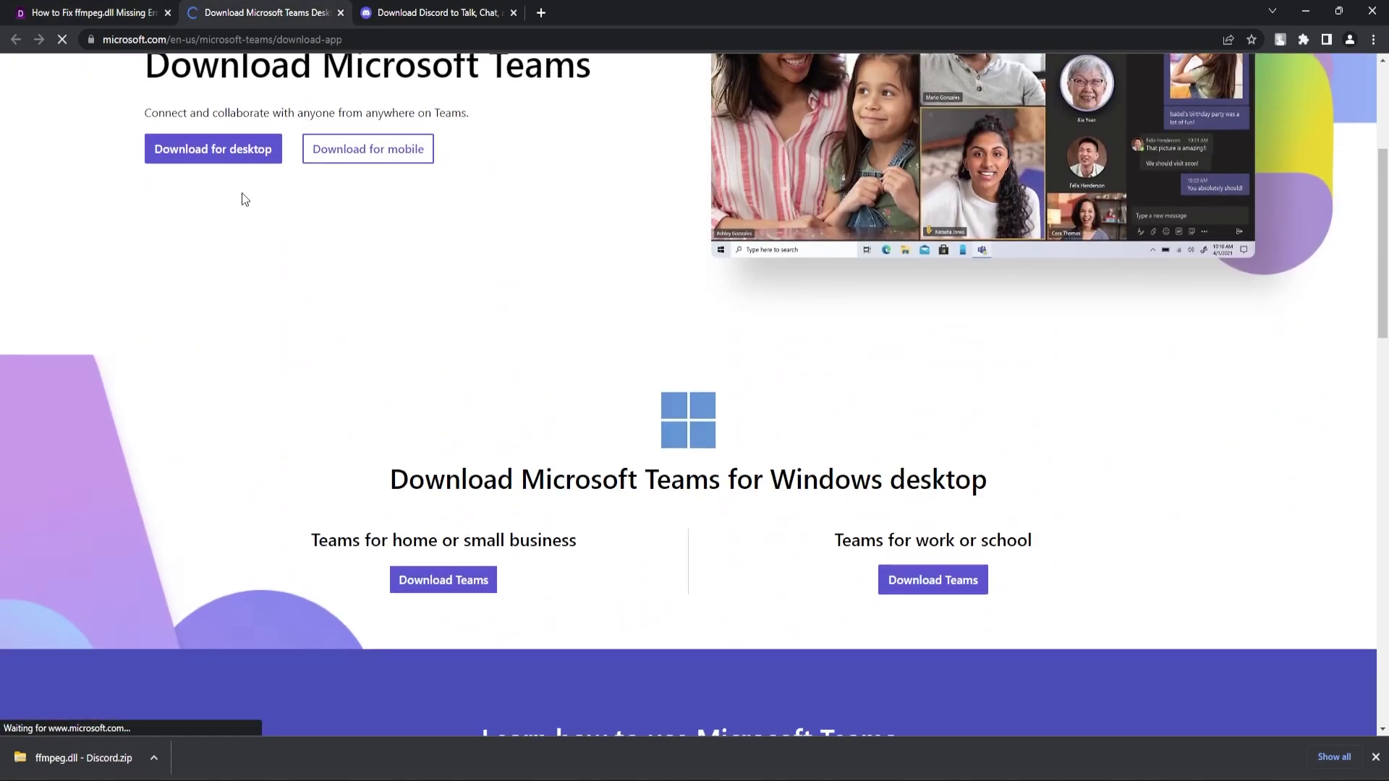
{"action": "left_click", "coordinate": [427, 12]}
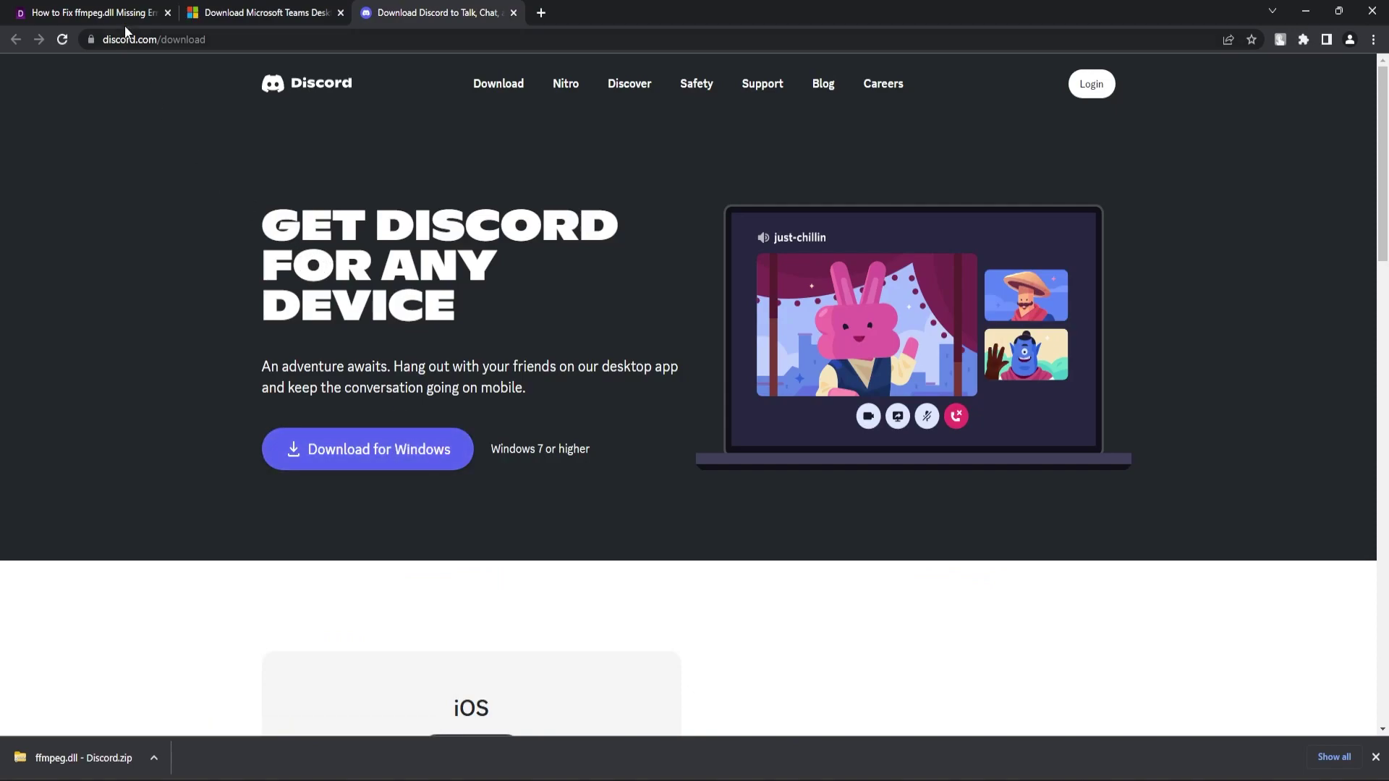
{"action": "left_click", "coordinate": [100, 8]}
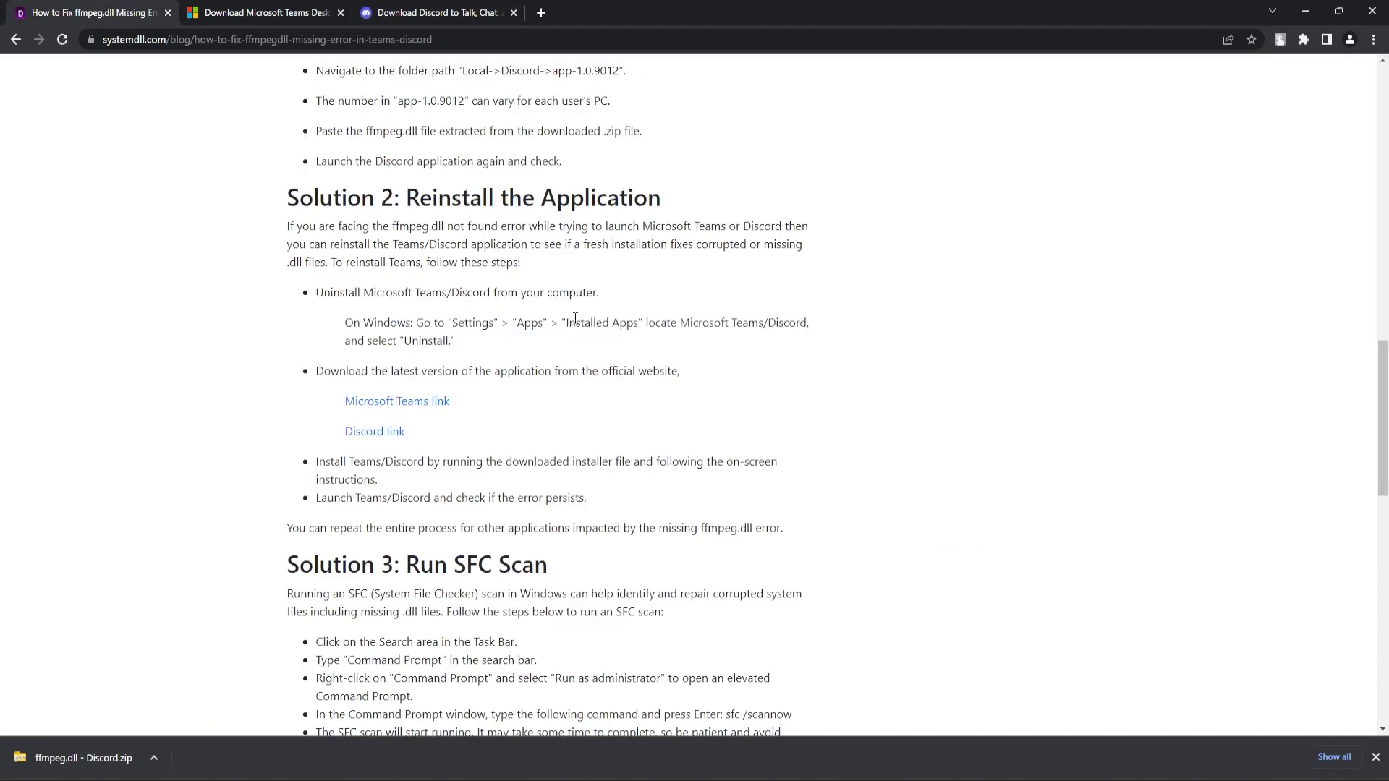